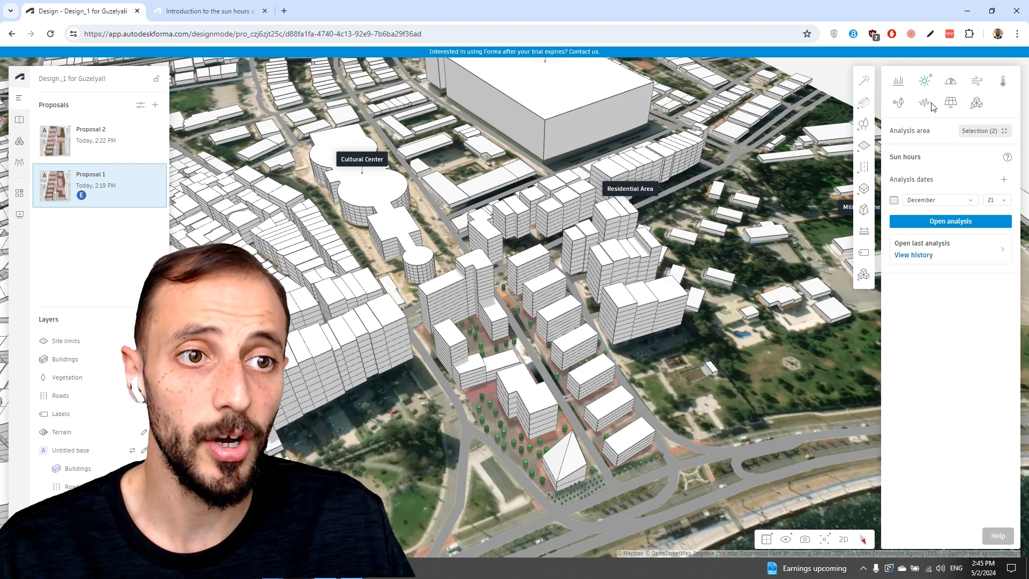
# - Try the entire site as the analysis area, and restore the selection of Site limit 188 and Site limit 56b
pyautogui.moveTo(1008, 159)
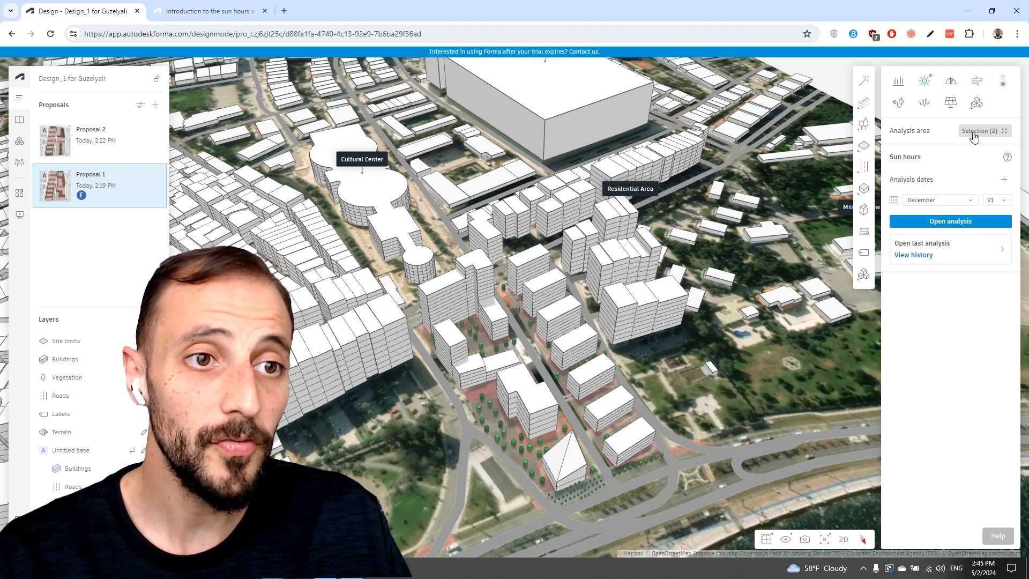
pyautogui.click(975, 131)
pyautogui.click(911, 192)
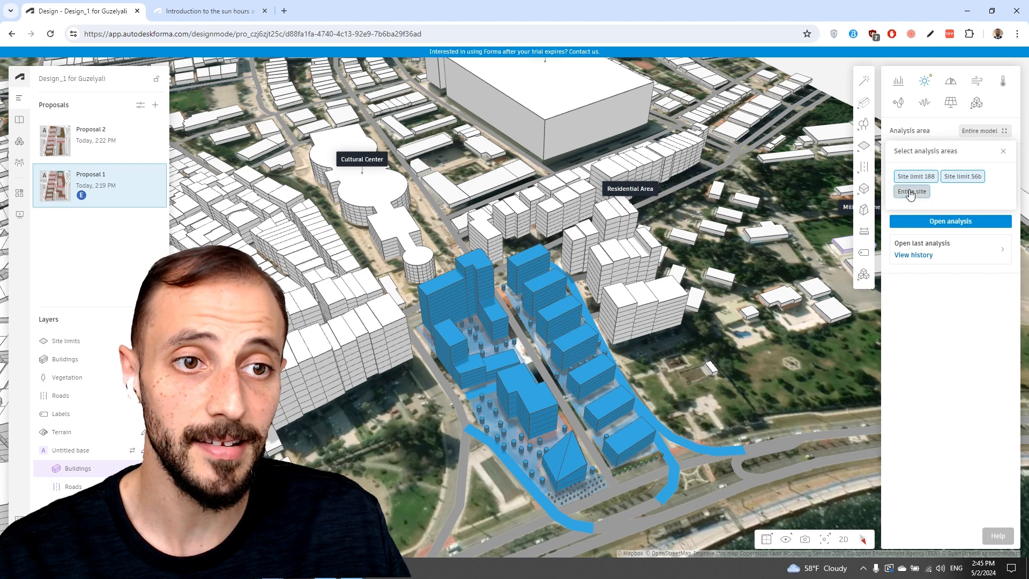
pyautogui.click(917, 177)
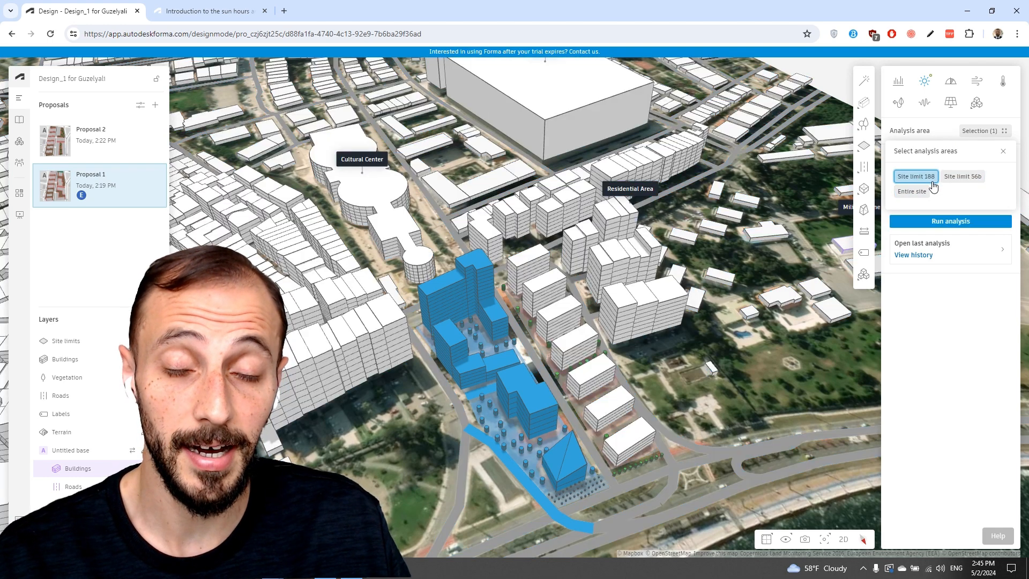
pyautogui.click(952, 181)
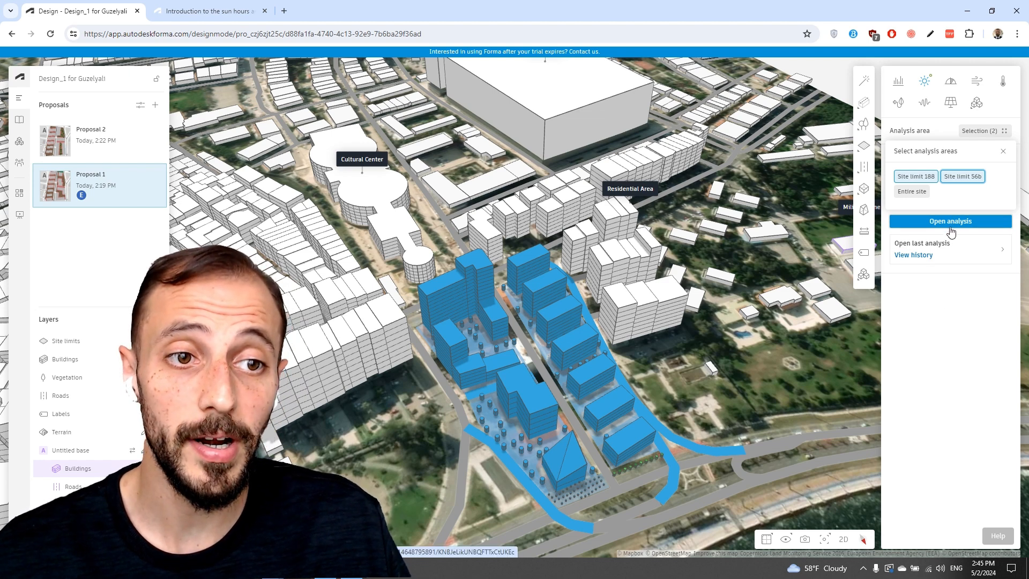
pyautogui.click(1003, 151)
# - Set the month of the analysis date to June and run the sun hours analysis
pyautogui.click(948, 201)
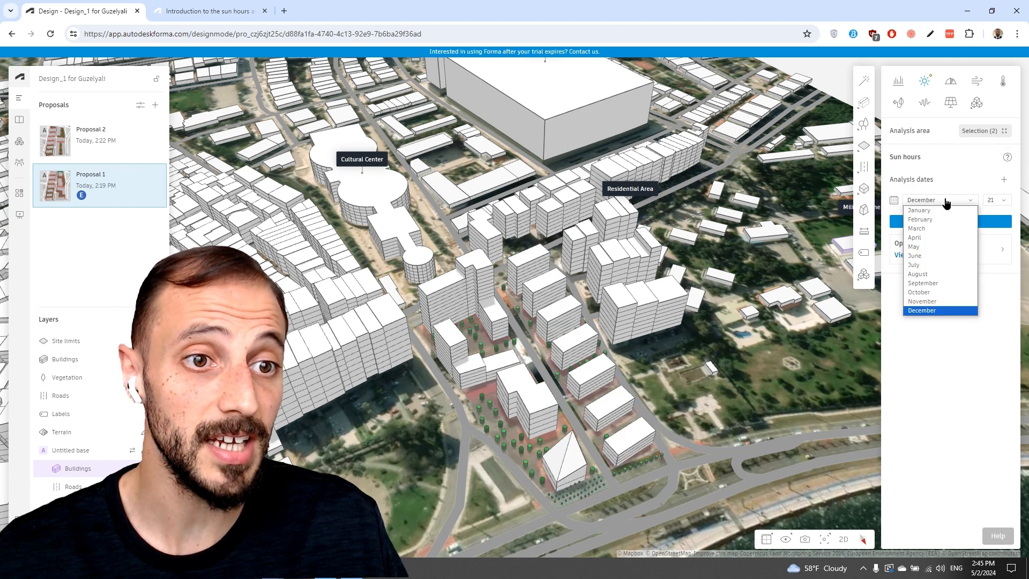
pyautogui.click(936, 255)
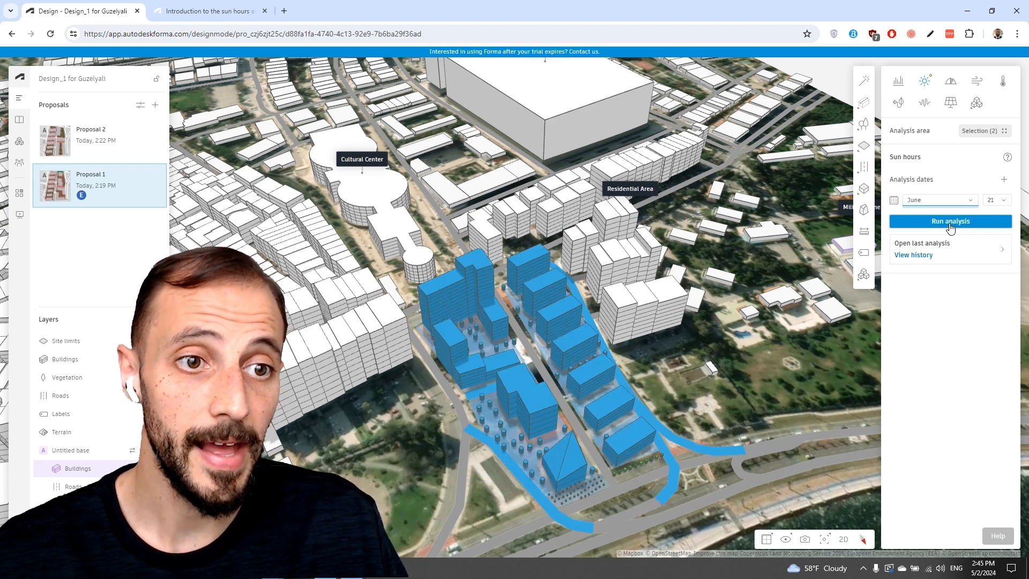
pyautogui.click(950, 222)
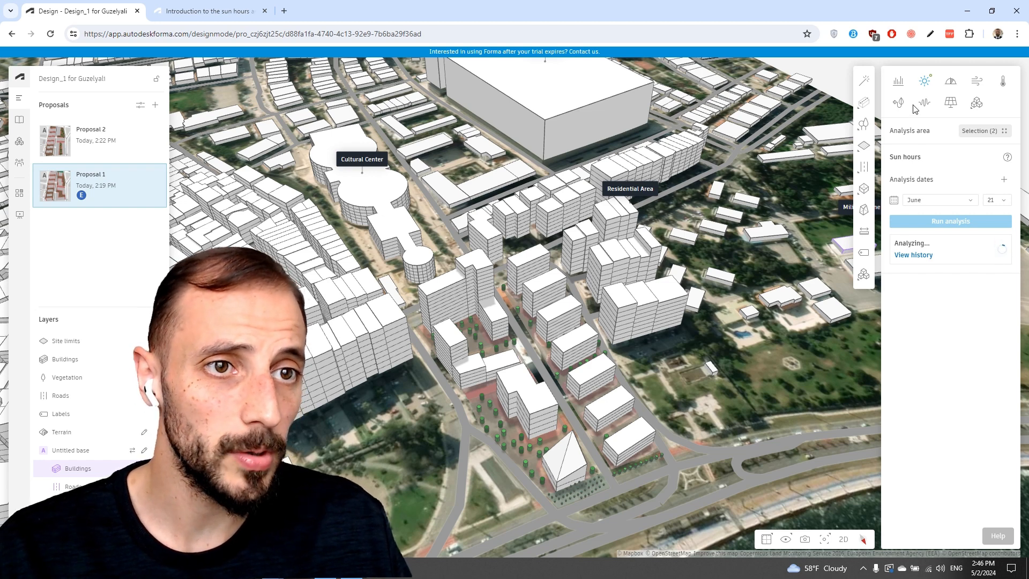
# - Review the area metrics of the buildings within the selected site limits
pyautogui.click(898, 81)
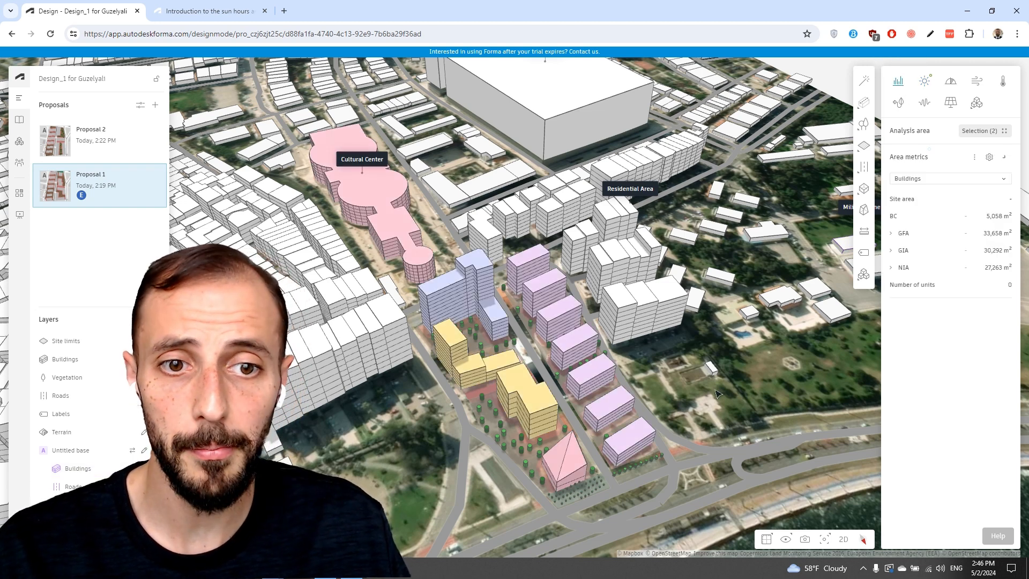
pyautogui.moveTo(717, 414); pyautogui.dragTo(593, 408, button='right')
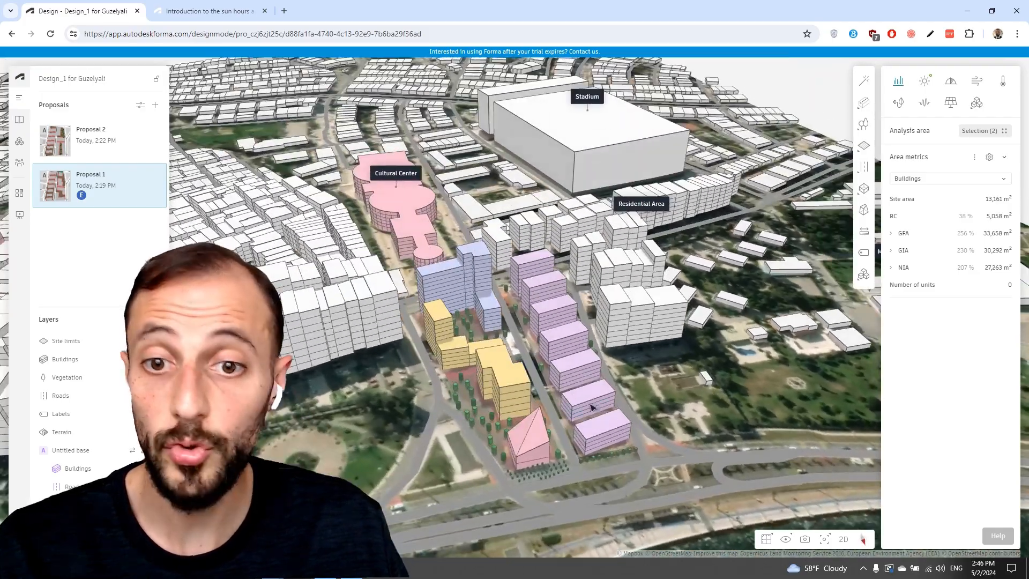
pyautogui.moveTo(638, 346); pyautogui.dragTo(665, 350, button='right')
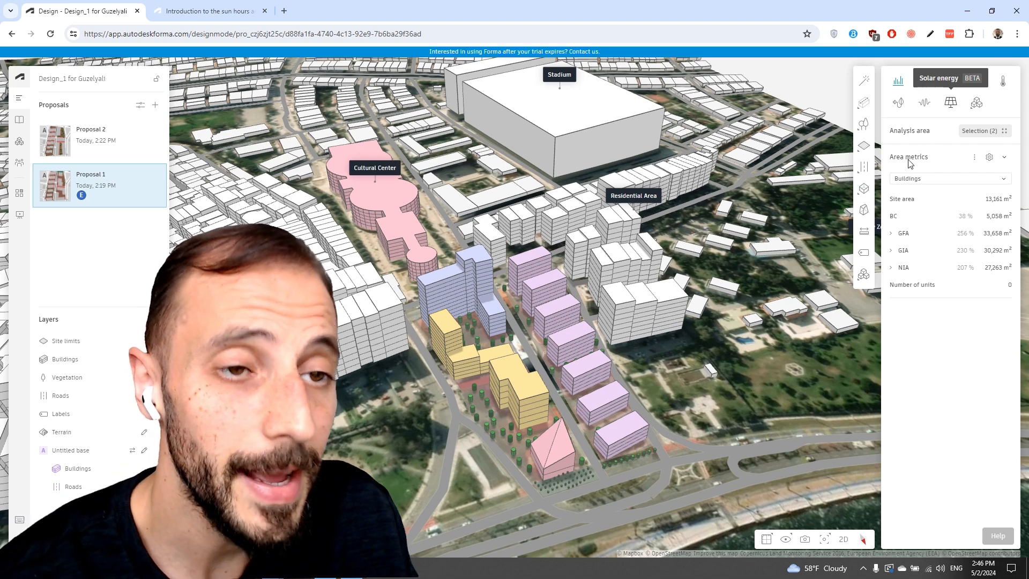
# - Return to the sun hours settings and add two more analysis dates
pyautogui.click(925, 80)
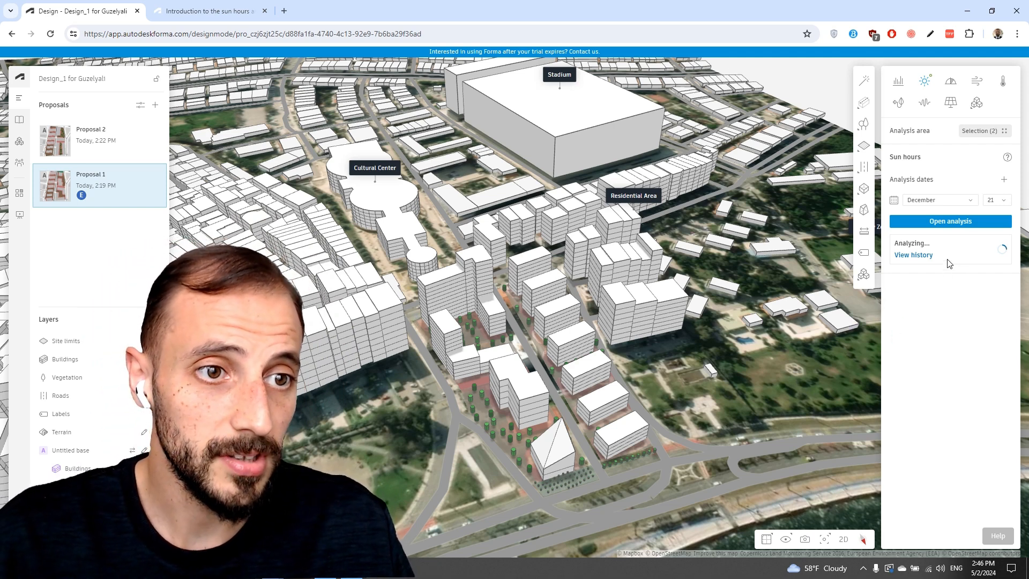
pyautogui.click(1003, 180)
pyautogui.click(1003, 180)
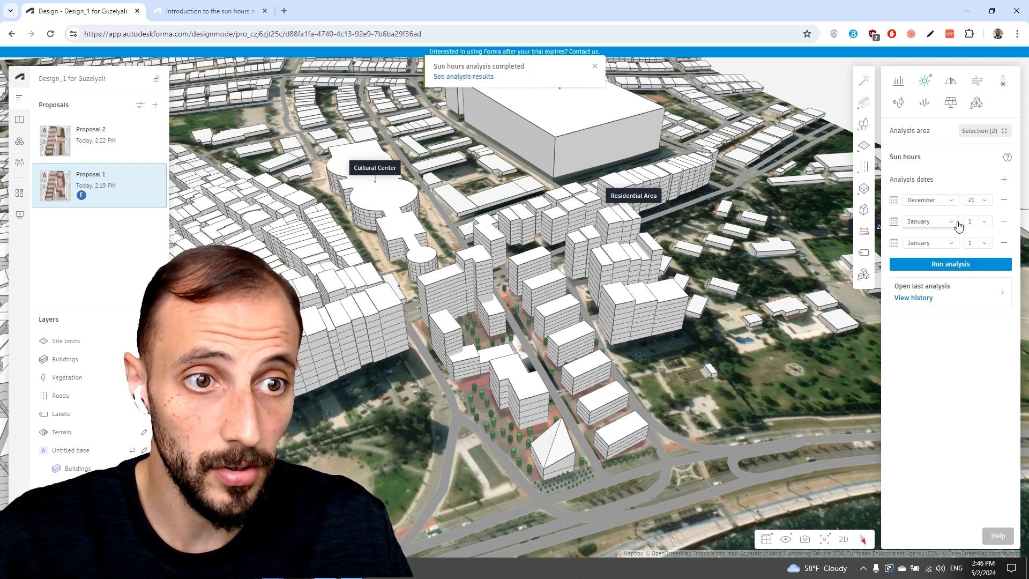
# - Open the completed June 21 sun hours results and set the time interval to 6:00–20:00
pyautogui.click(464, 77)
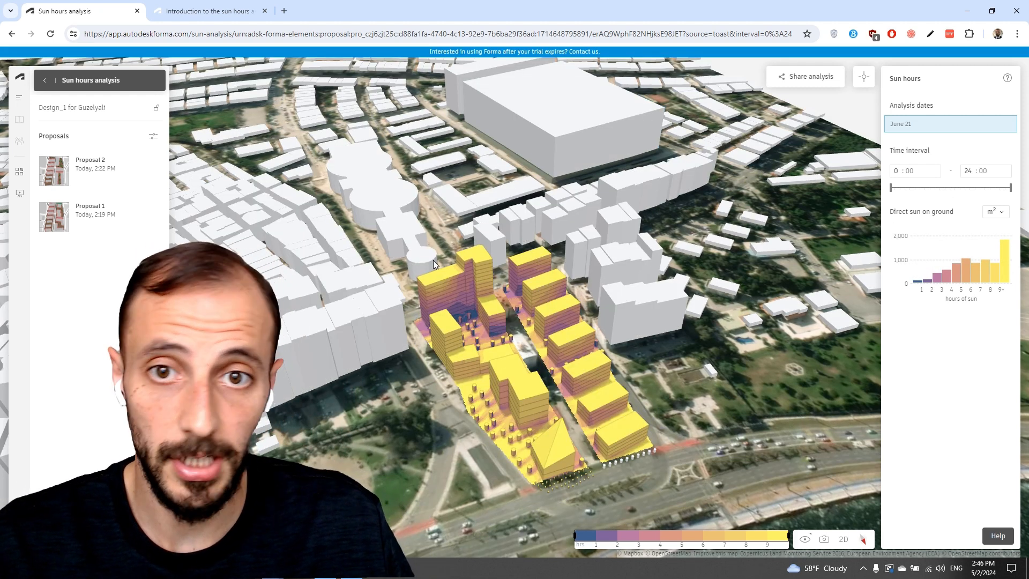
pyautogui.moveTo(434, 263); pyautogui.dragTo(629, 333)
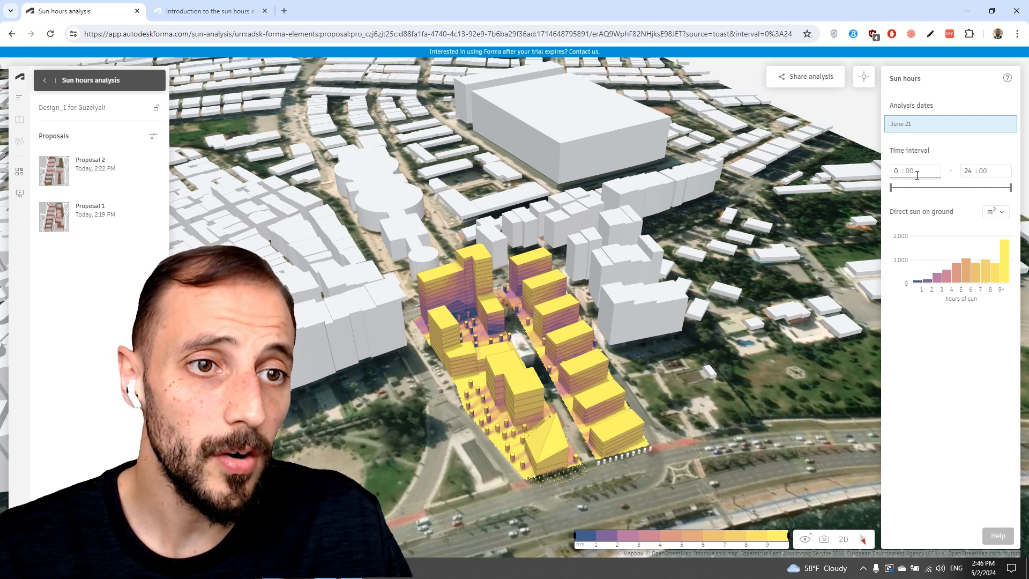
pyautogui.moveTo(864, 202); pyautogui.dragTo(840, 211, button='right')
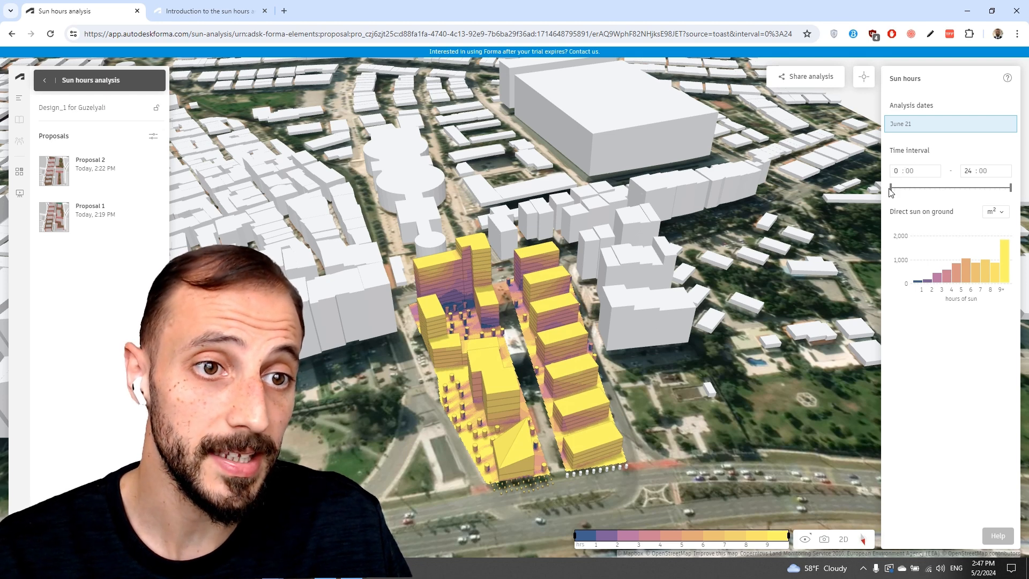
pyautogui.moveTo(892, 188); pyautogui.dragTo(921, 189)
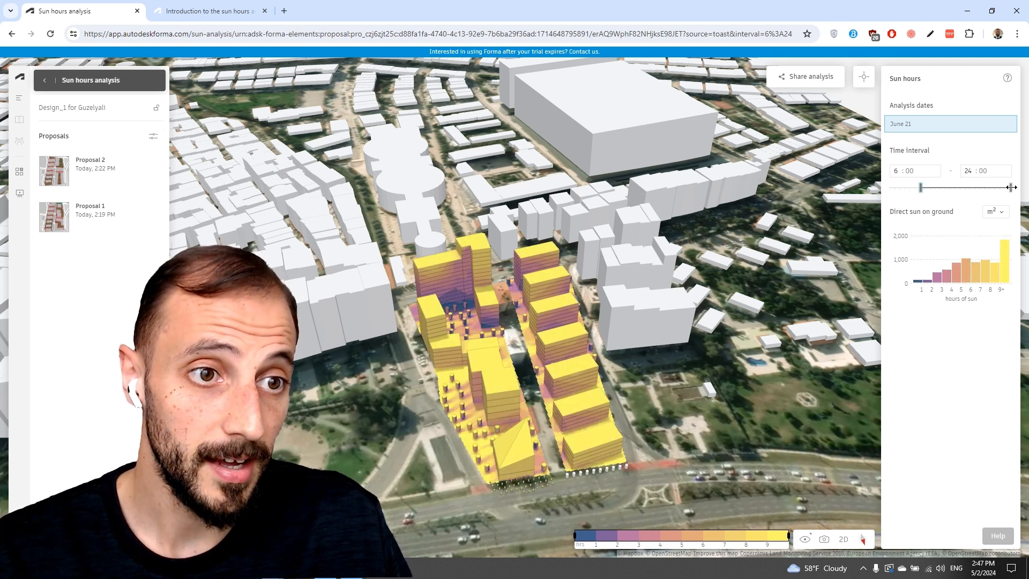
pyautogui.moveTo(1011, 188); pyautogui.dragTo(991, 188)
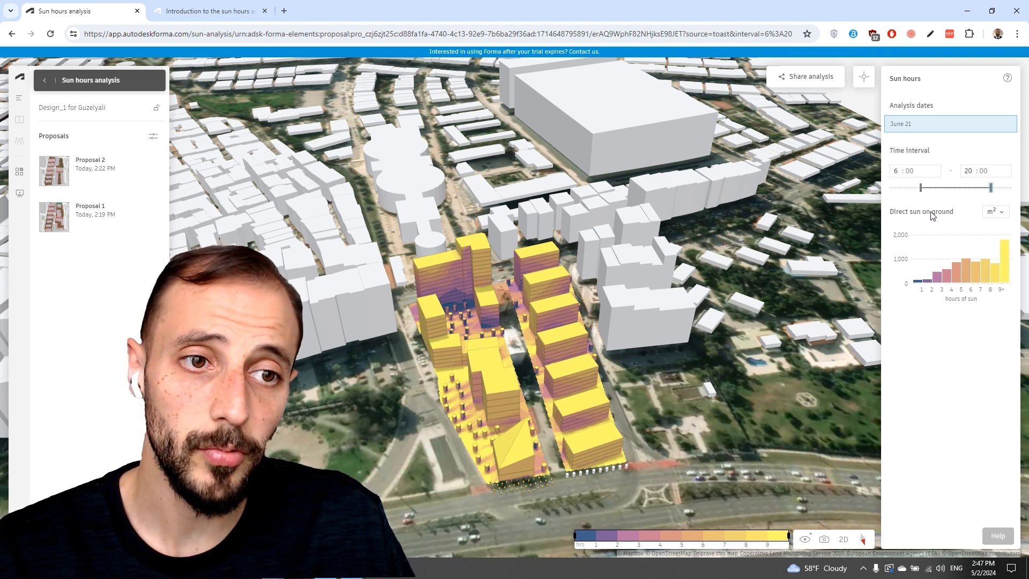
# - Switch the direct sun on ground chart to percent and back to m²
pyautogui.click(996, 211)
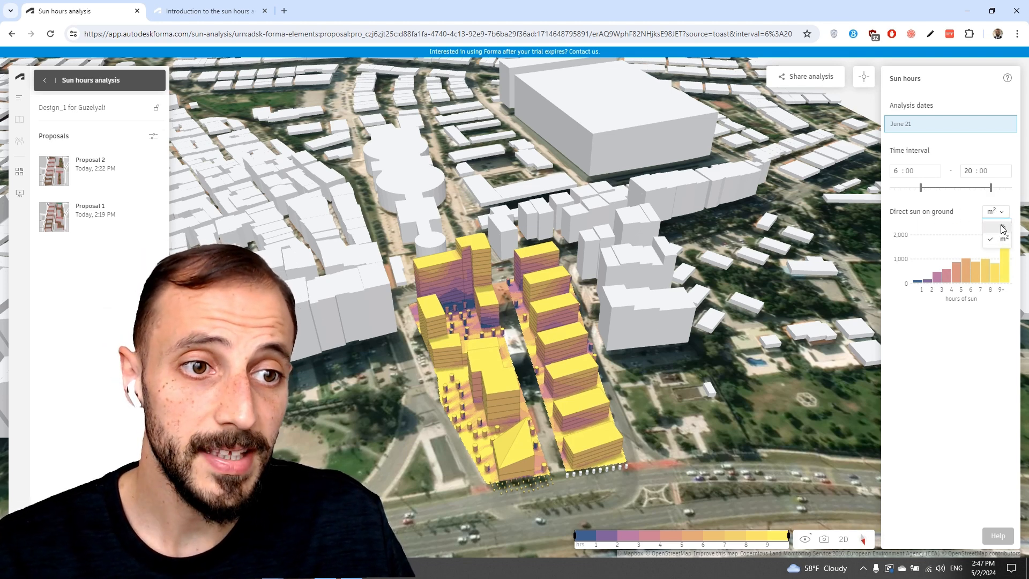
pyautogui.click(1003, 228)
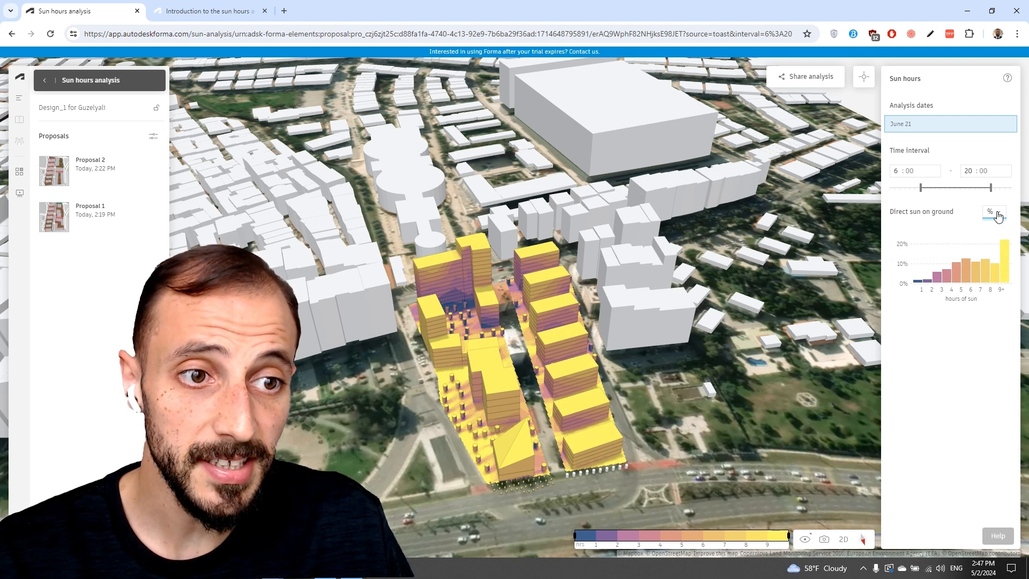
pyautogui.click(998, 214)
pyautogui.click(1005, 243)
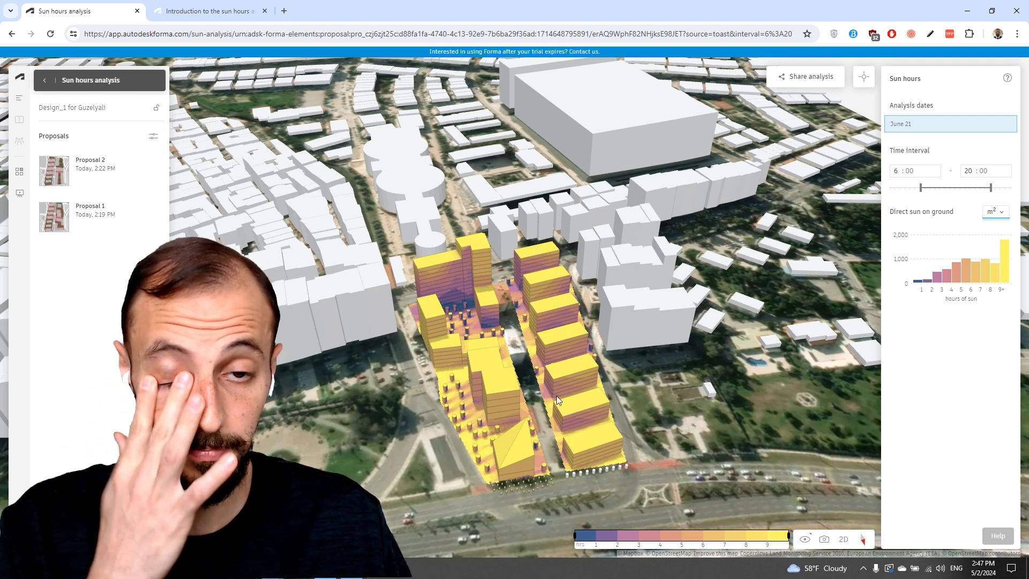
# - Examine the sun hour ranges in the direct sun on ground chart and set its unit to percent
pyautogui.moveTo(918, 282)
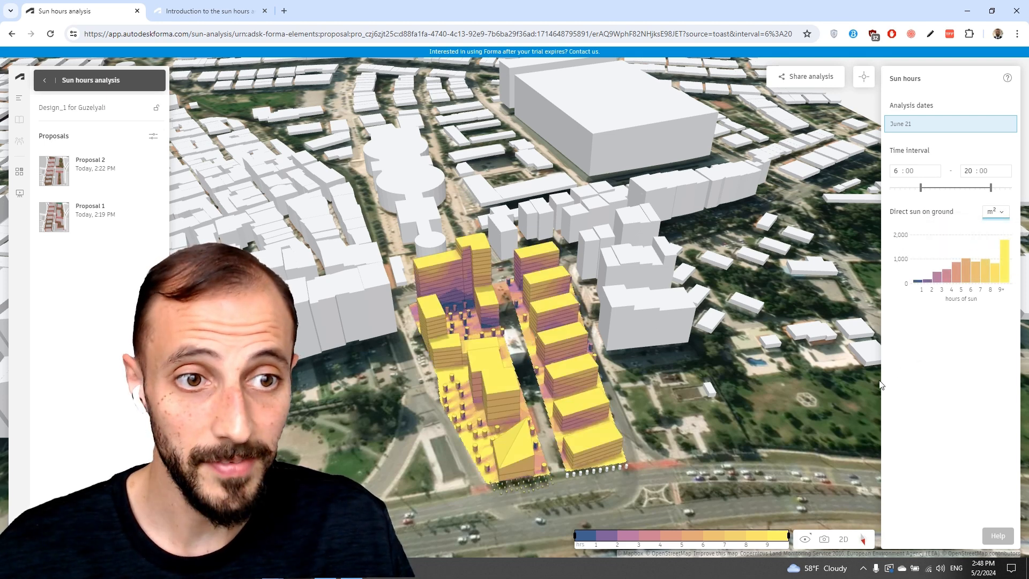
pyautogui.moveTo(1006, 275)
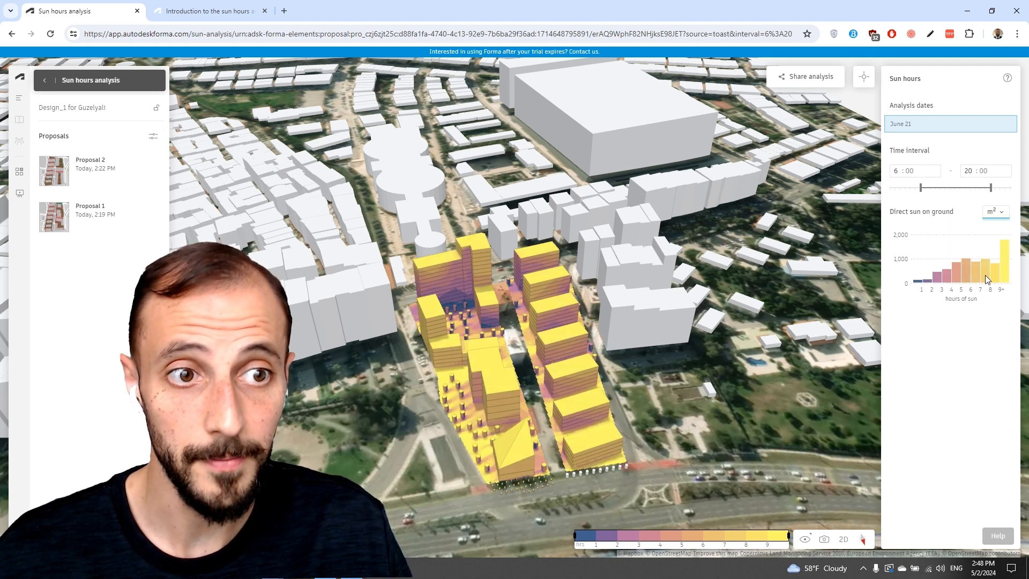
pyautogui.click(1003, 213)
pyautogui.click(1003, 227)
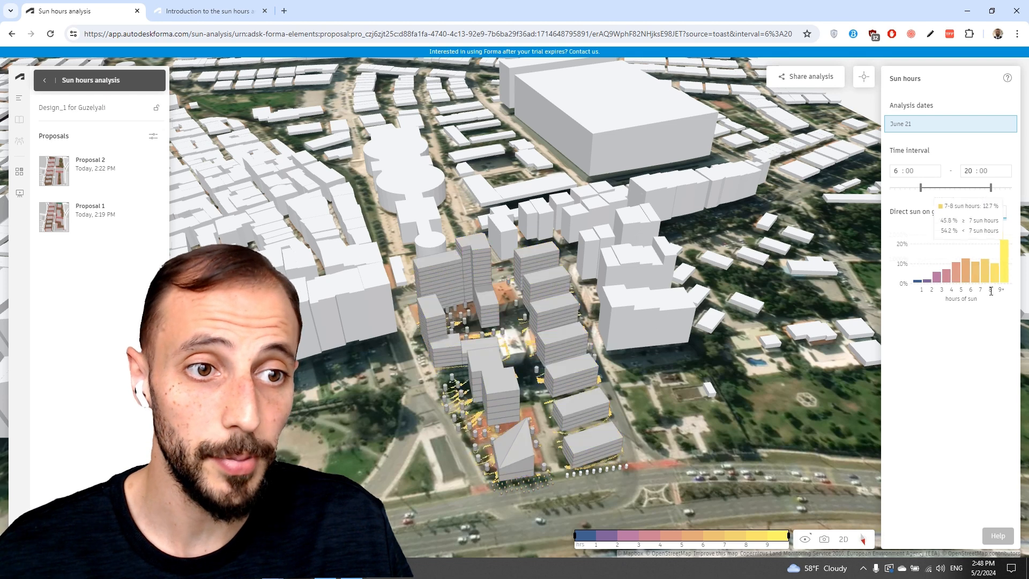
pyautogui.moveTo(1005, 271)
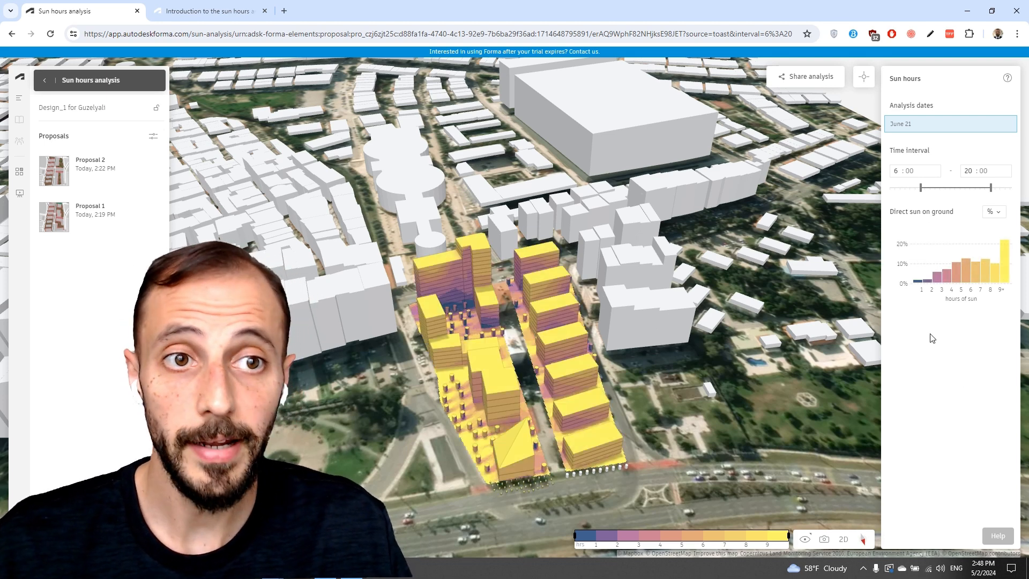
# - View the sharing options for the analysis and close them without inviting anyone
pyautogui.click(807, 76)
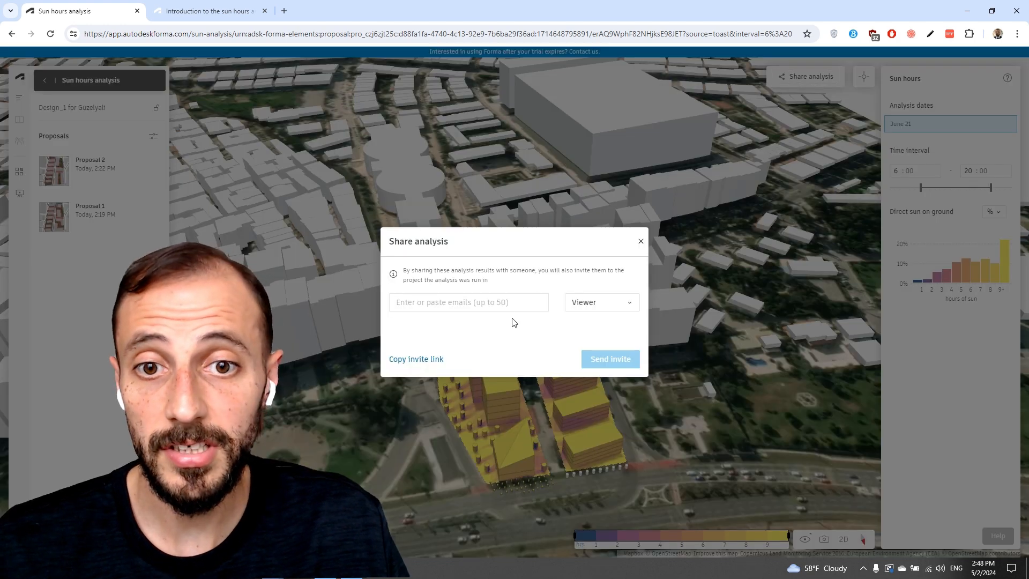
pyautogui.click(640, 243)
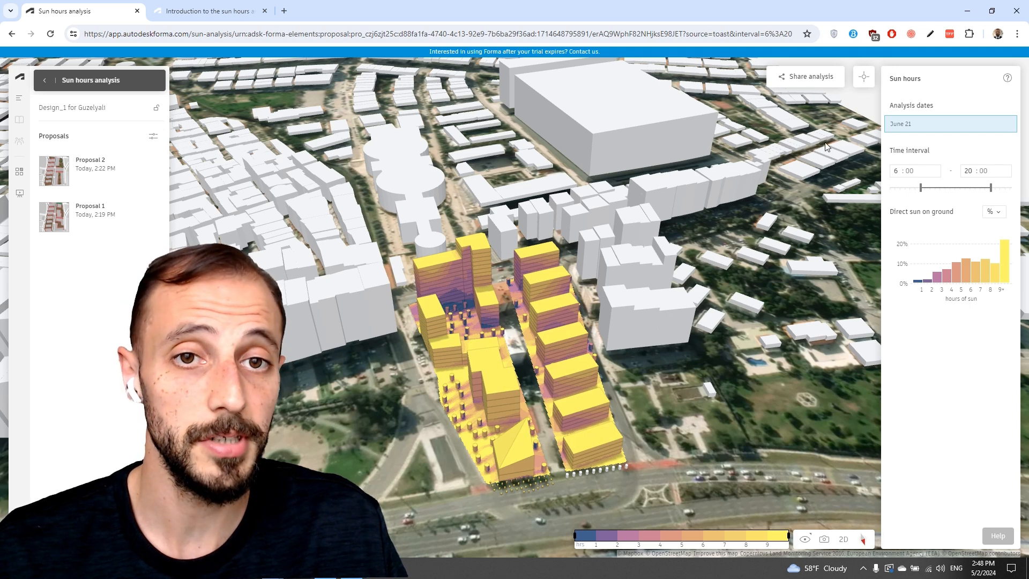
# - Inspect the sun hours at one point on the second-to-last block of the eastern row and two on the pyramid building, then clear the readings
pyautogui.click(865, 77)
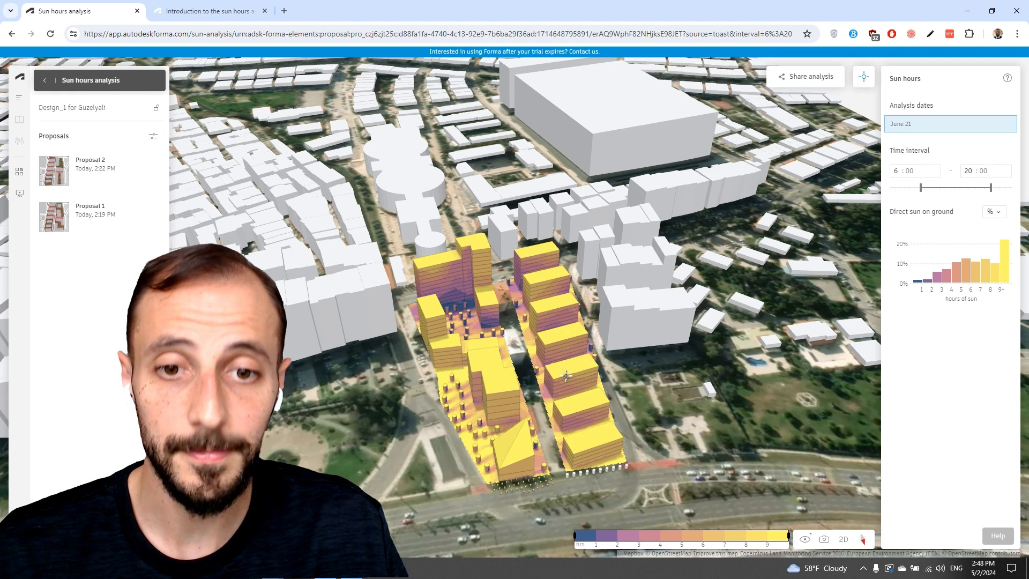
pyautogui.click(573, 404)
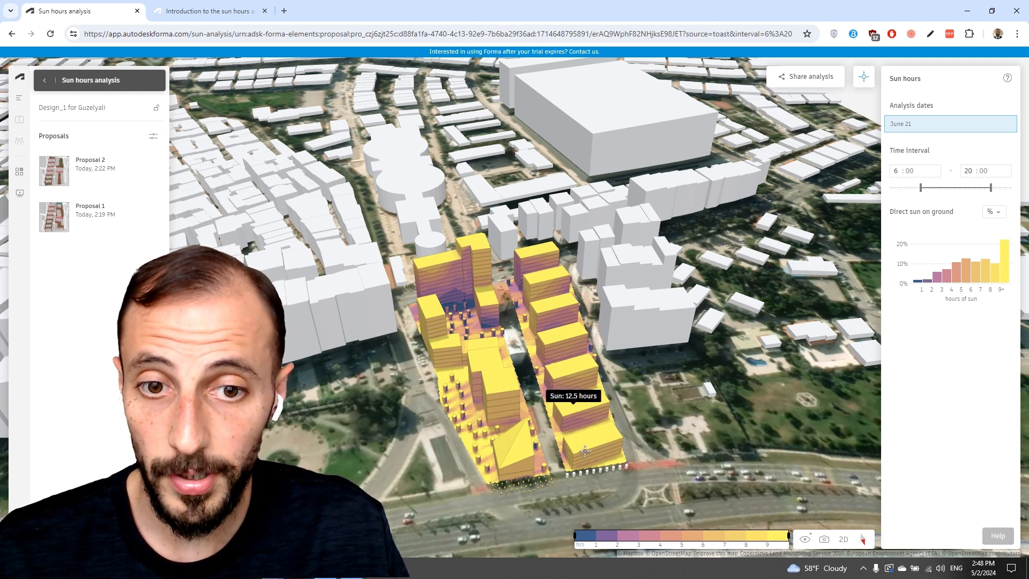
pyautogui.moveTo(585, 451); pyautogui.dragTo(621, 369, button='right')
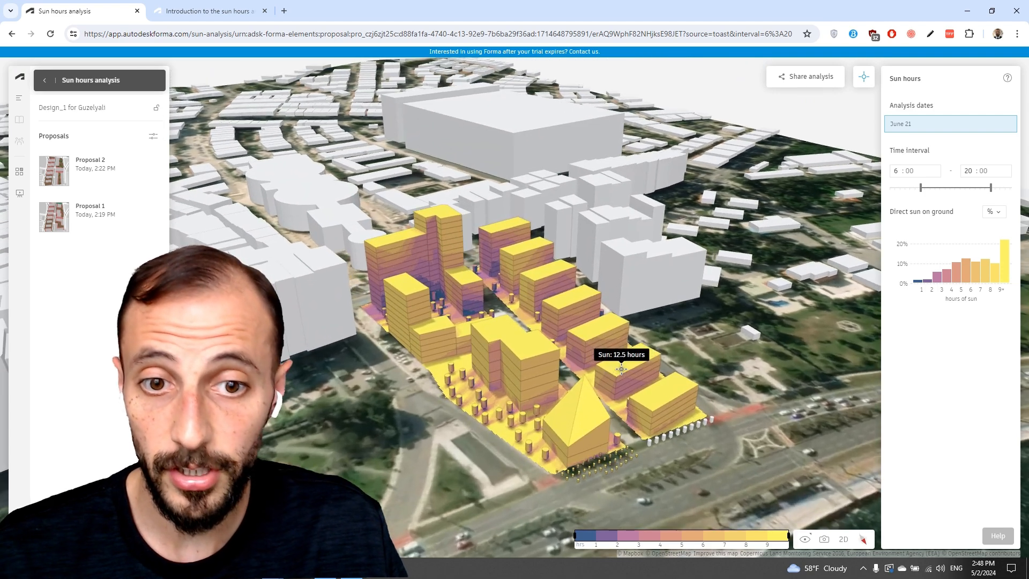
pyautogui.click(591, 415)
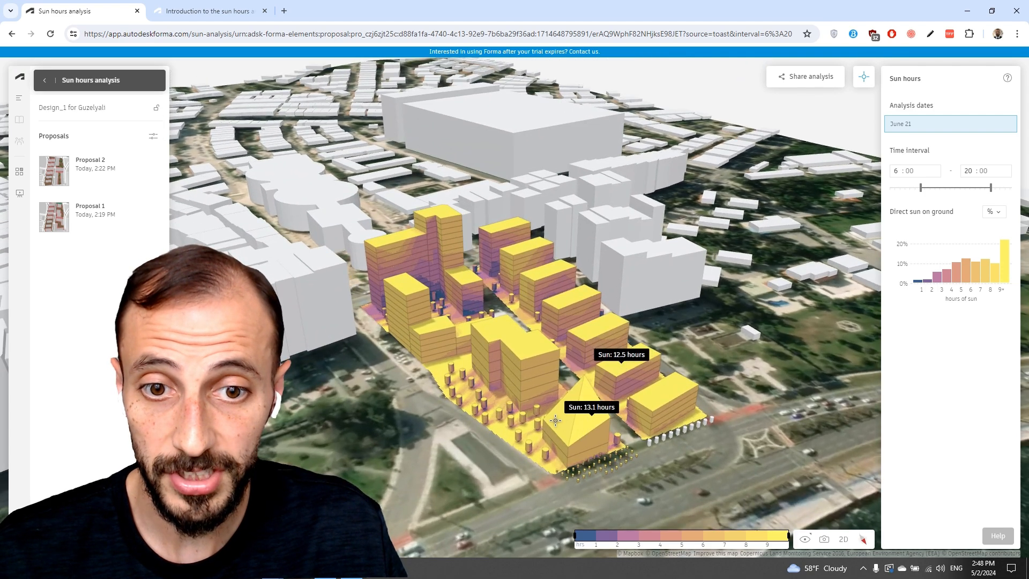
pyautogui.click(556, 427)
pyautogui.moveTo(597, 416); pyautogui.dragTo(620, 432, button='right')
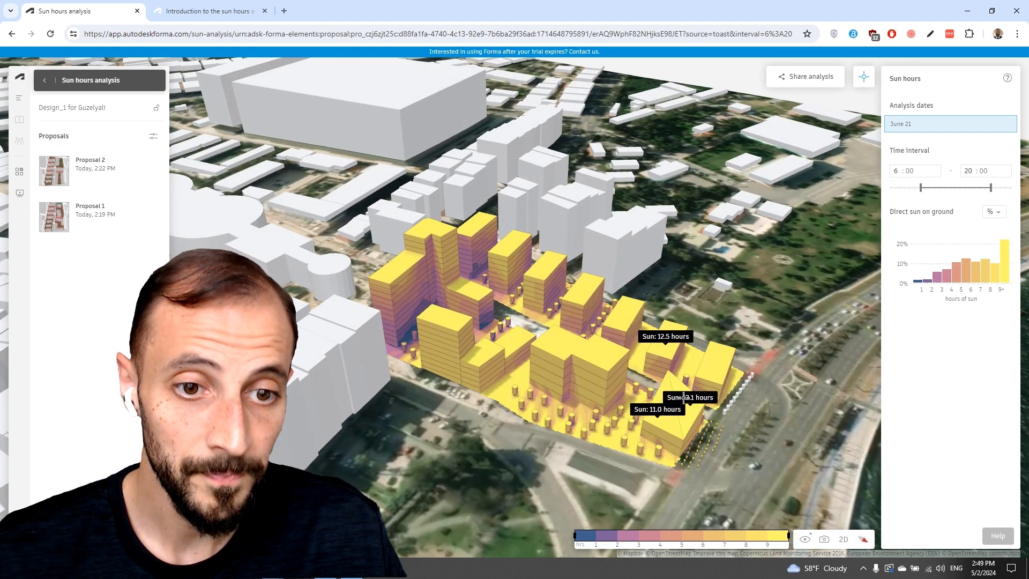
pyautogui.moveTo(681, 397); pyautogui.dragTo(693, 378, button='right')
pyautogui.click(865, 79)
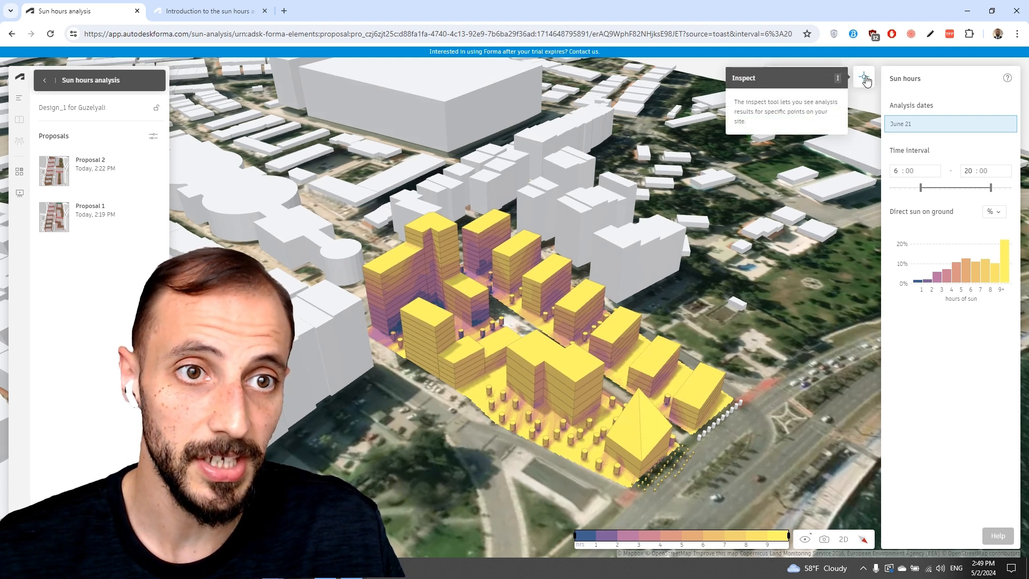
# - Inspect the sun hours on the stepped western block's roof and at two points in the shaded courtyard, and clear the readings
pyautogui.click(867, 81)
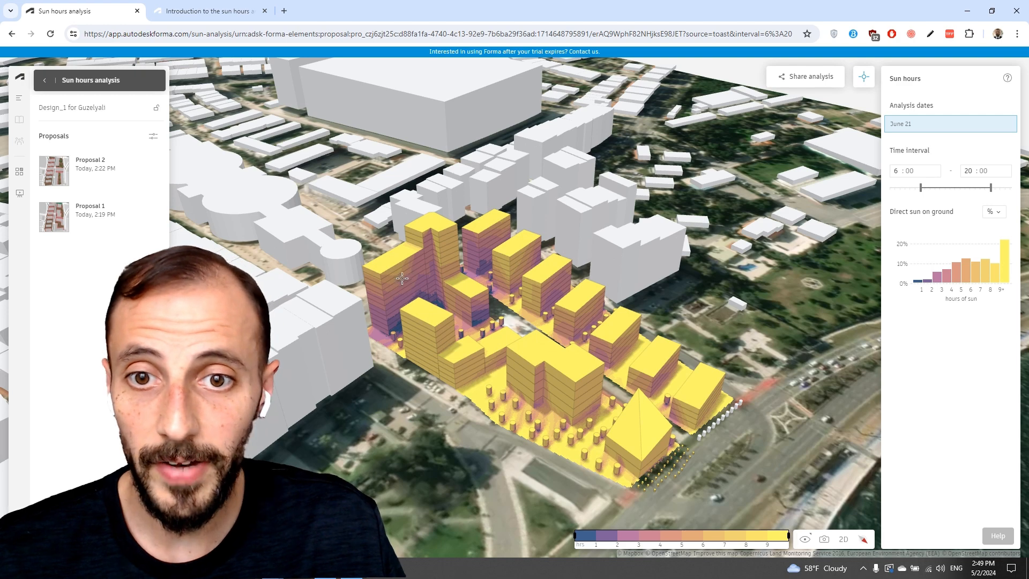
pyautogui.click(430, 315)
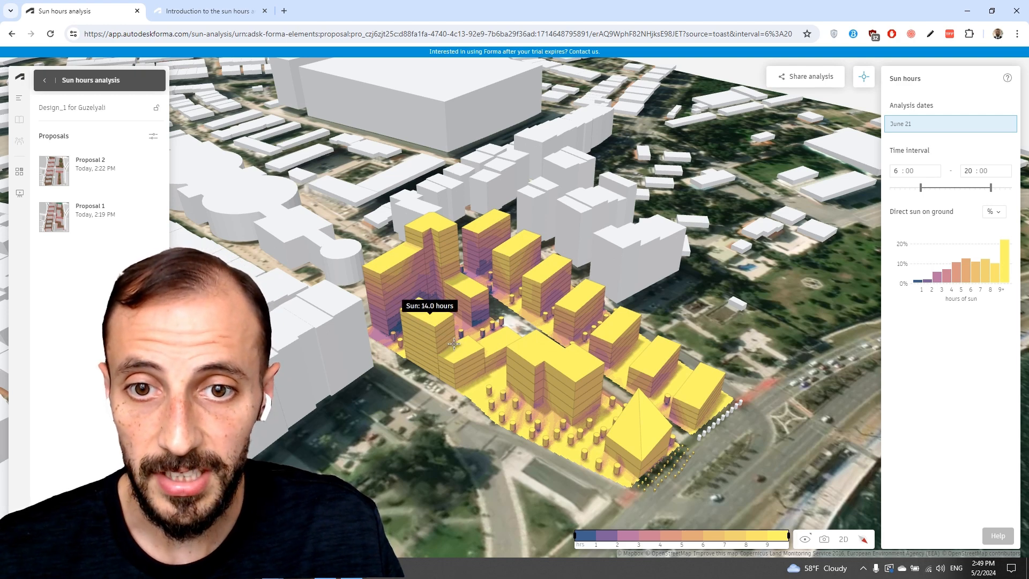
pyautogui.scroll(5, 453, 322)
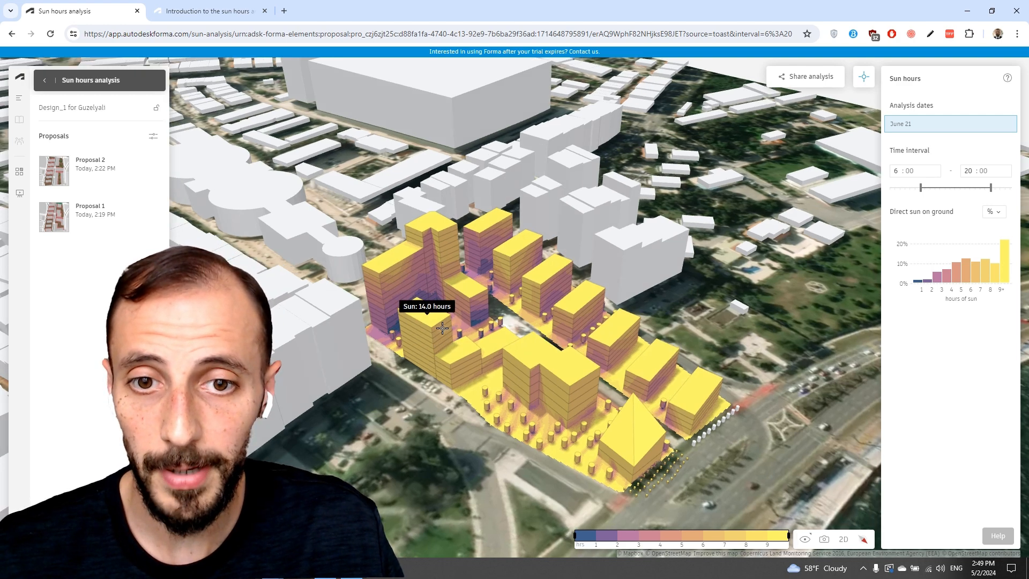
pyautogui.scroll(2, 466, 320)
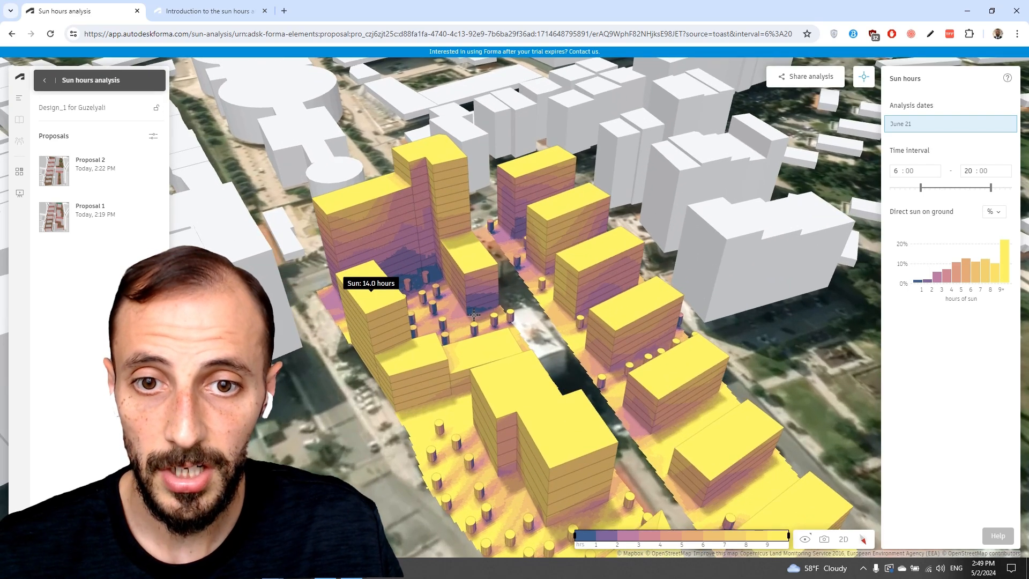
pyautogui.click(474, 314)
pyautogui.scroll(2, 438, 279)
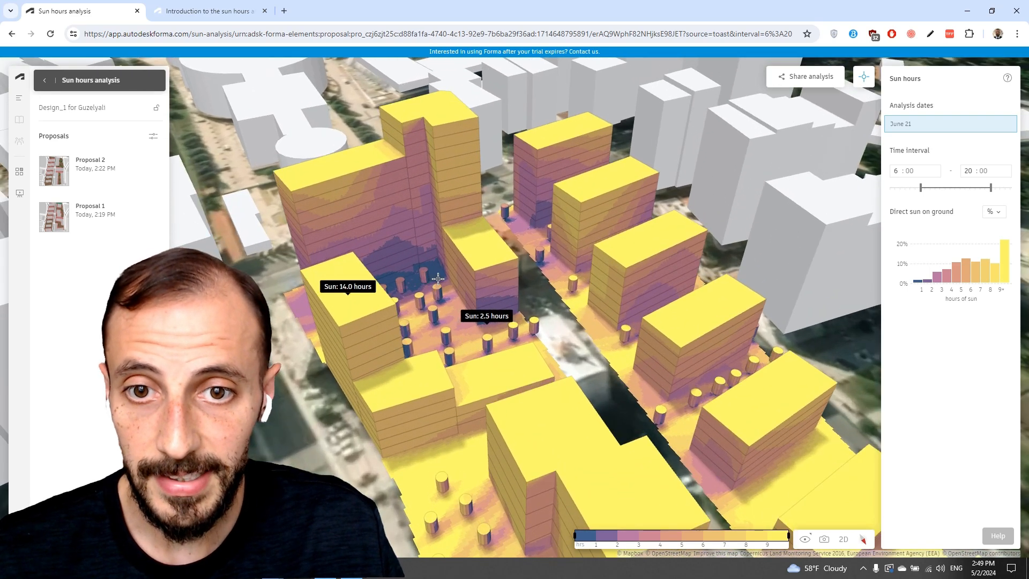
pyautogui.click(437, 275)
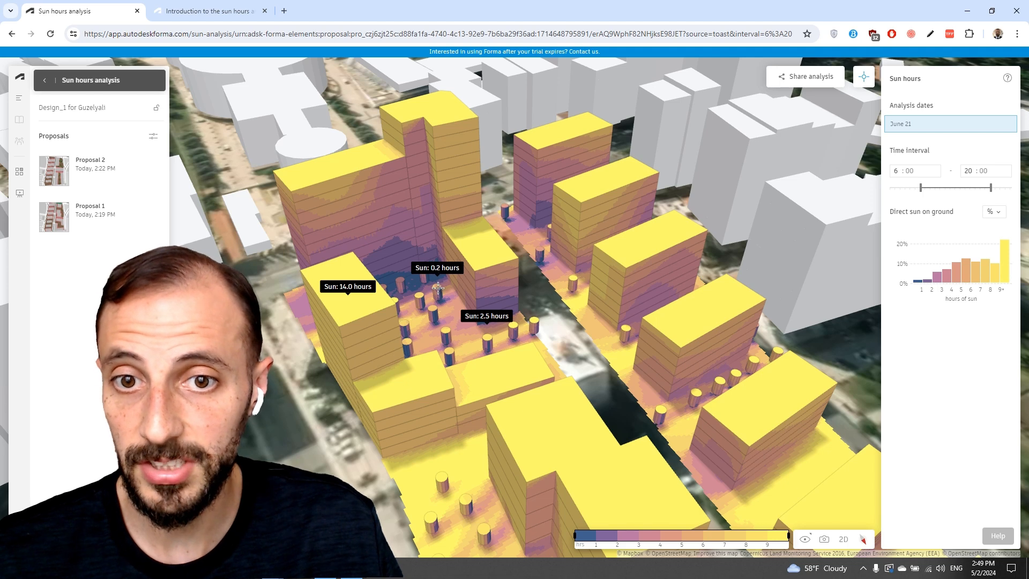
pyautogui.click(864, 77)
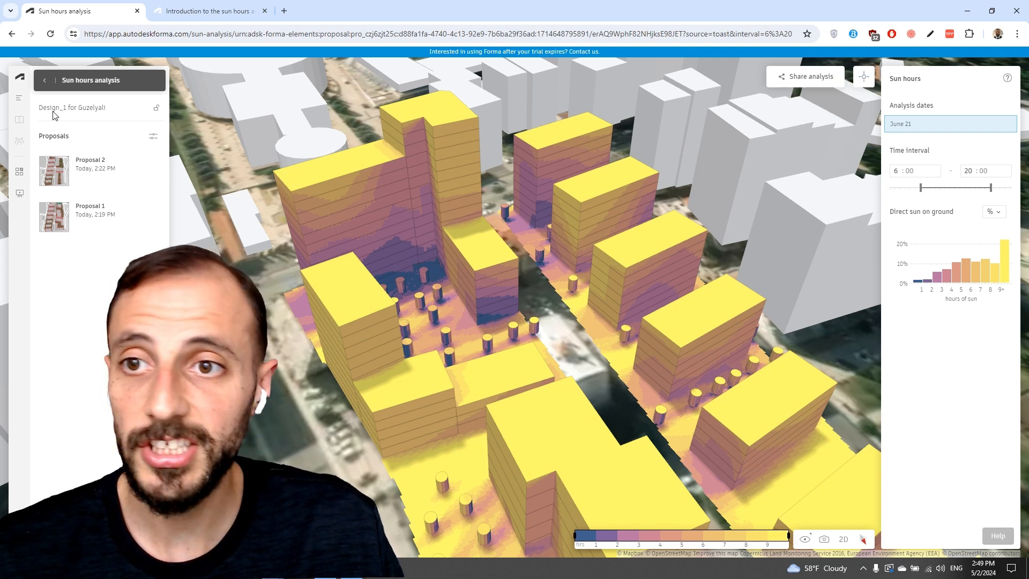
# - Leave the analysis results for the Proposal 1 design and add two more sun hours analysis dates
pyautogui.click(45, 83)
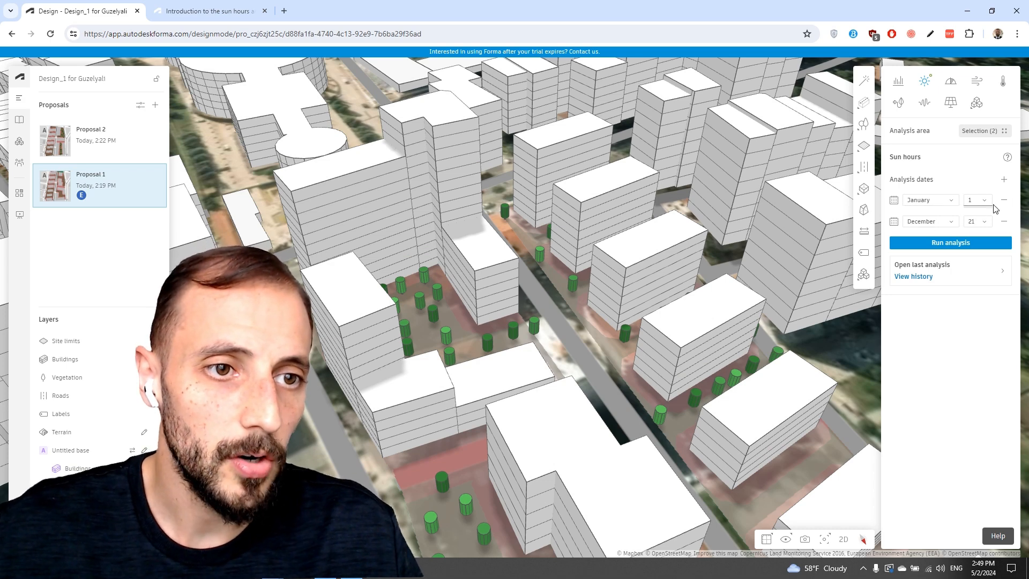
pyautogui.click(1004, 181)
pyautogui.click(1004, 181)
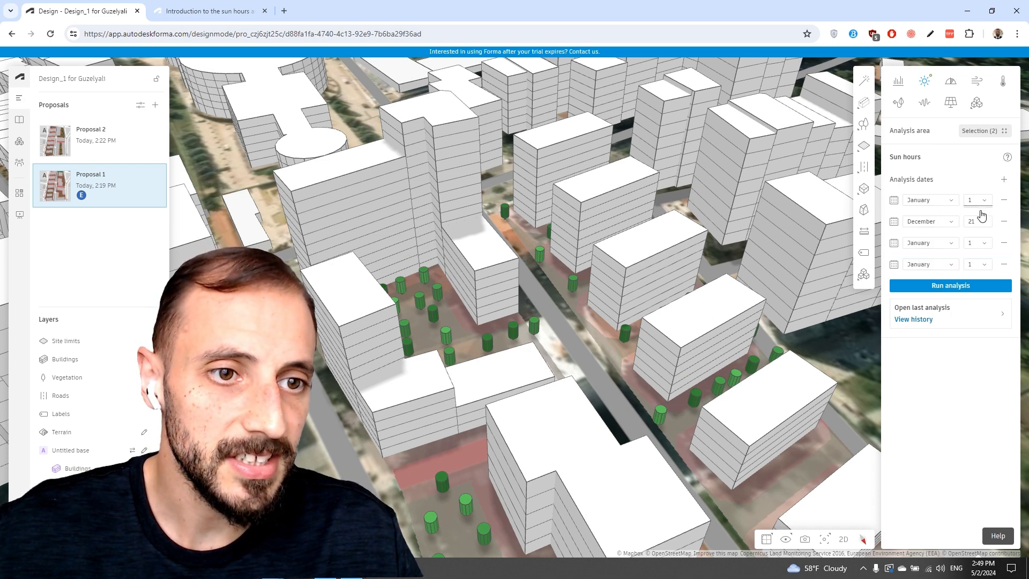
# - Set the first analysis date to June 21
pyautogui.click(950, 201)
pyautogui.click(937, 257)
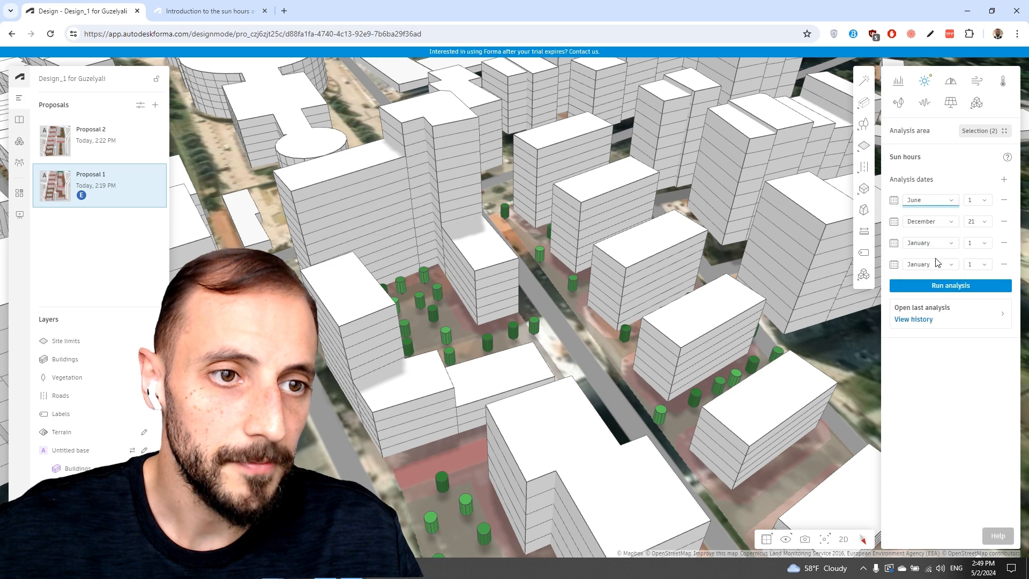
pyautogui.click(973, 202)
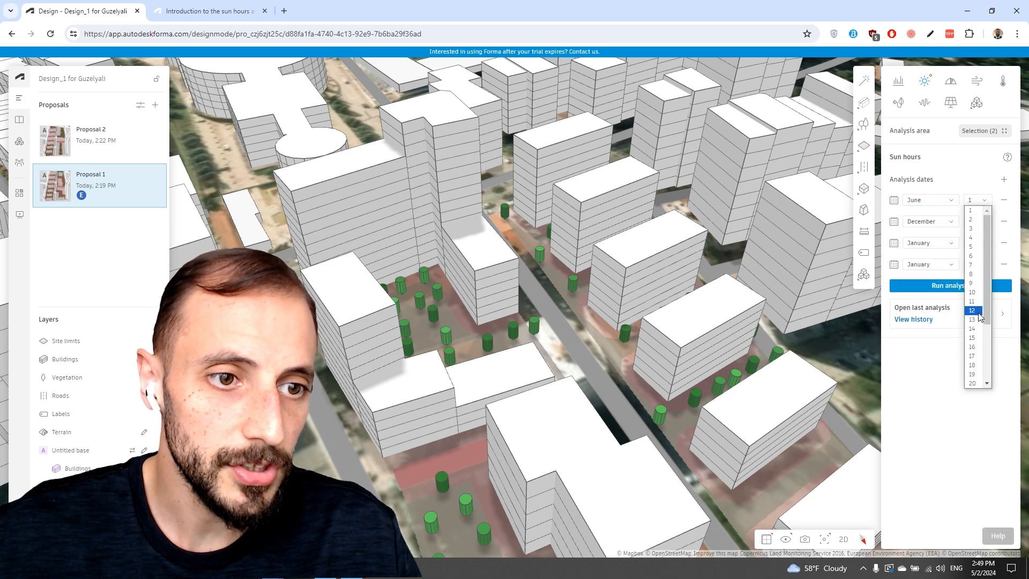
pyautogui.click(988, 384)
pyautogui.click(971, 370)
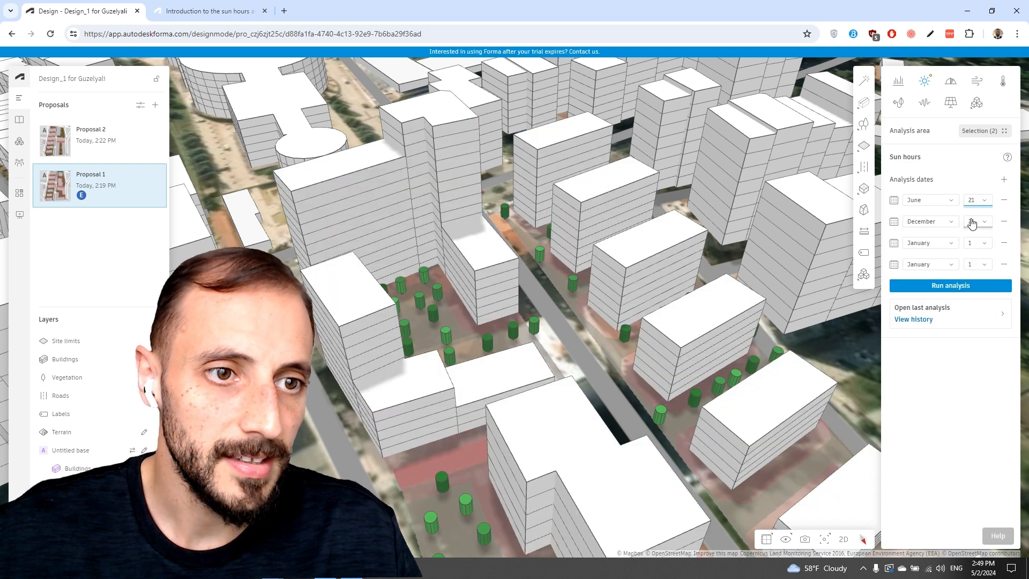
# - Set the third analysis date to March 21
pyautogui.click(945, 246)
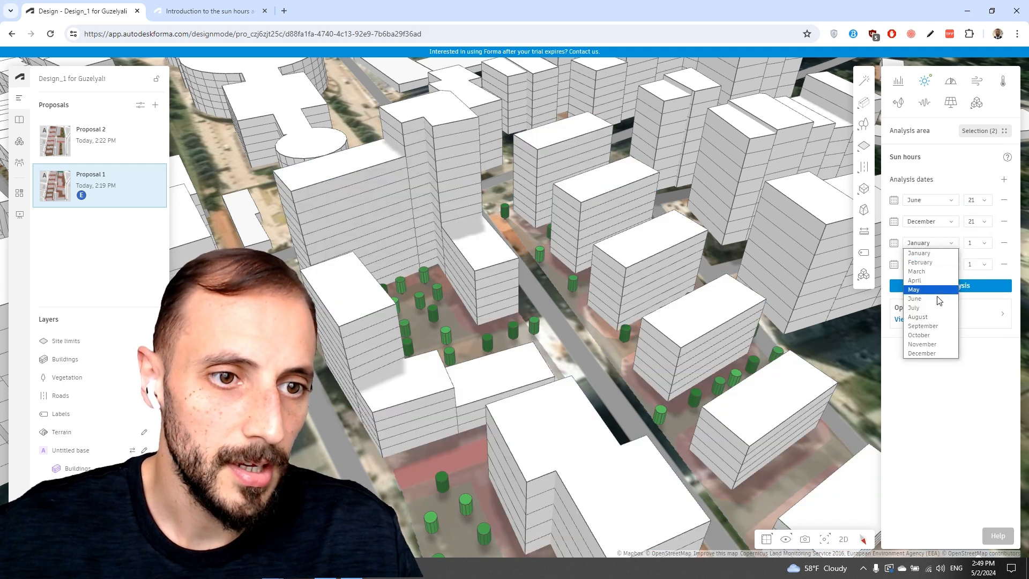
pyautogui.click(932, 271)
pyautogui.click(977, 242)
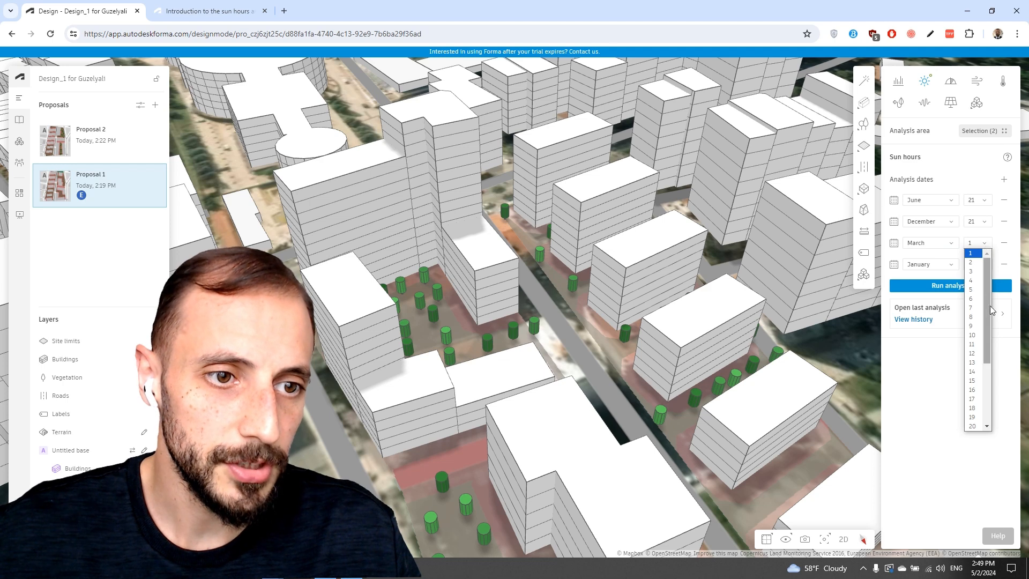
pyautogui.scroll(-4, 982, 376)
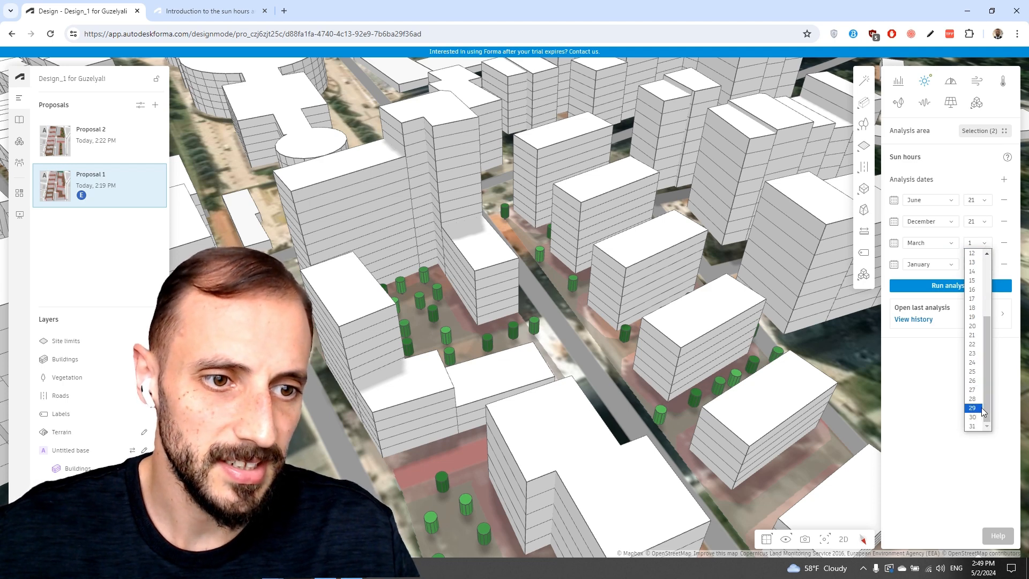
pyautogui.click(975, 335)
# - Set the fourth analysis date to September 23
pyautogui.click(932, 264)
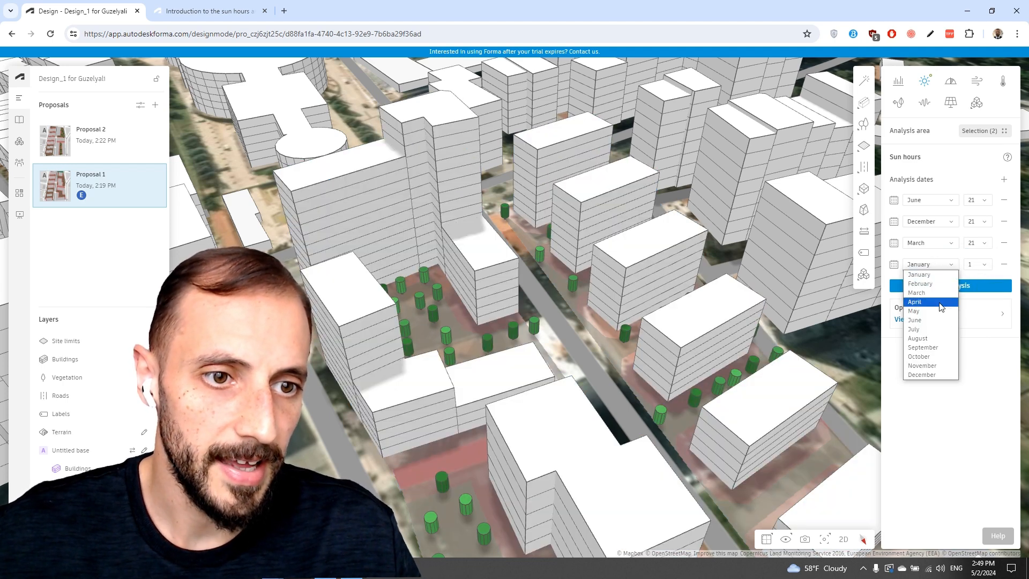
pyautogui.click(944, 352)
pyautogui.click(978, 265)
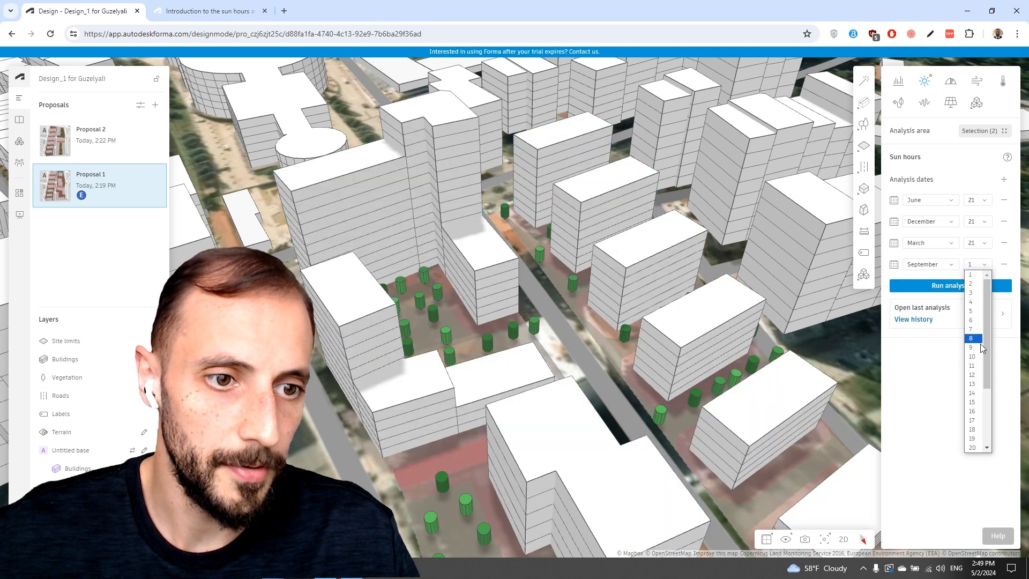
pyautogui.scroll(-2, 984, 407)
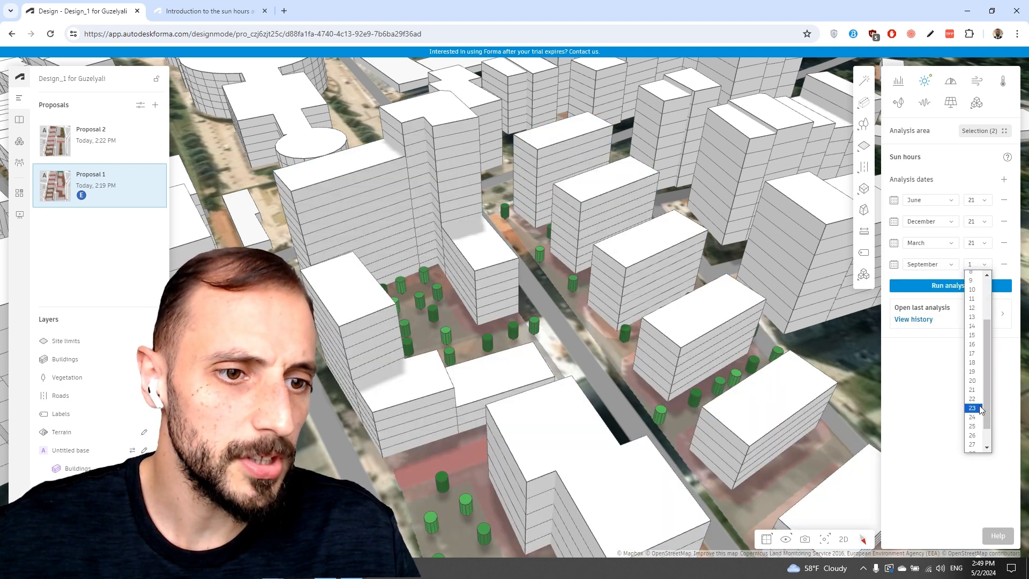
pyautogui.click(977, 408)
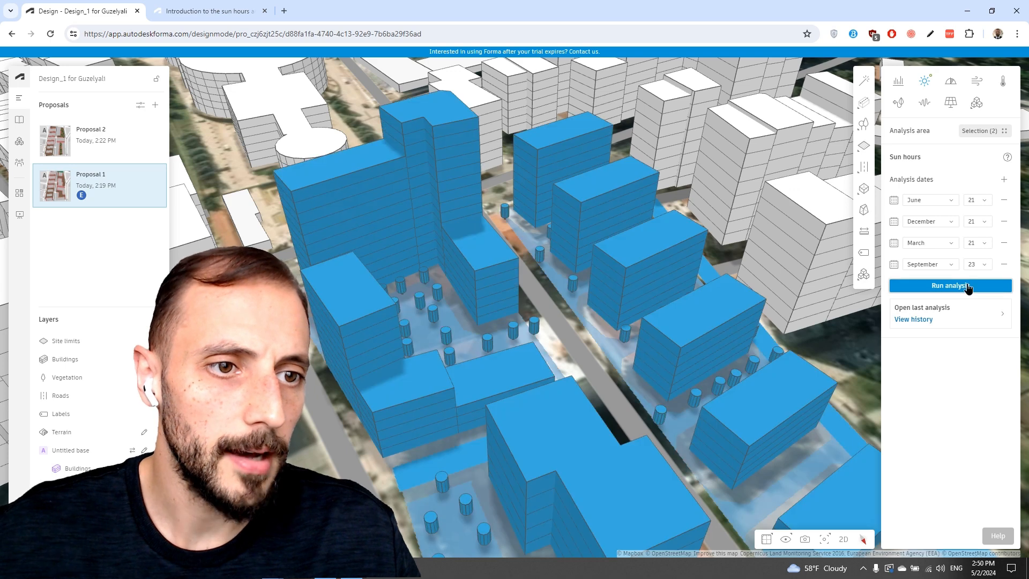
# - Run the sun hours analysis for the four dates on the two selected site limits and open its results
pyautogui.click(969, 287)
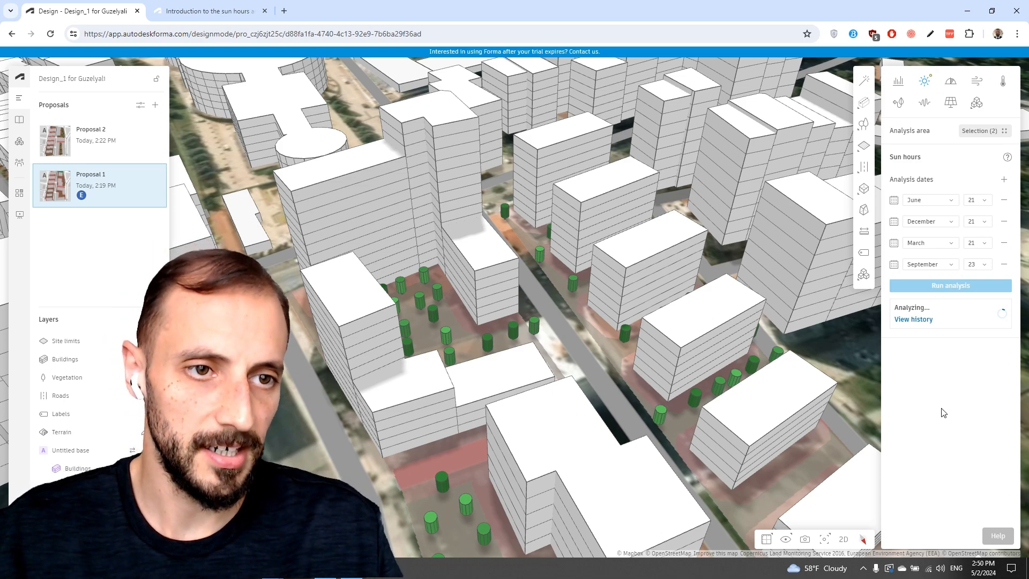
pyautogui.scroll(-5, 584, 305)
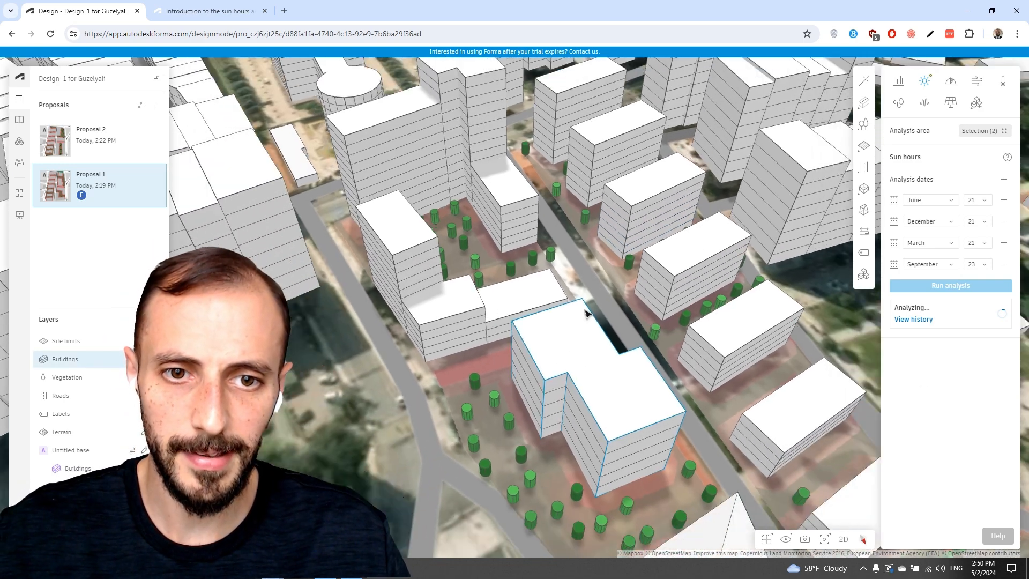
pyautogui.scroll(-5, 582, 307)
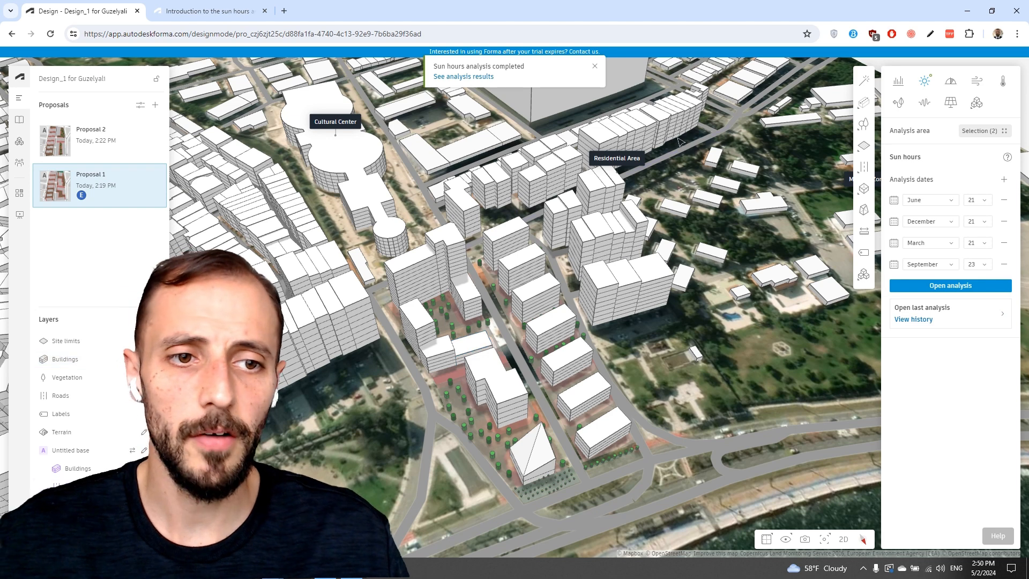
pyautogui.click(955, 320)
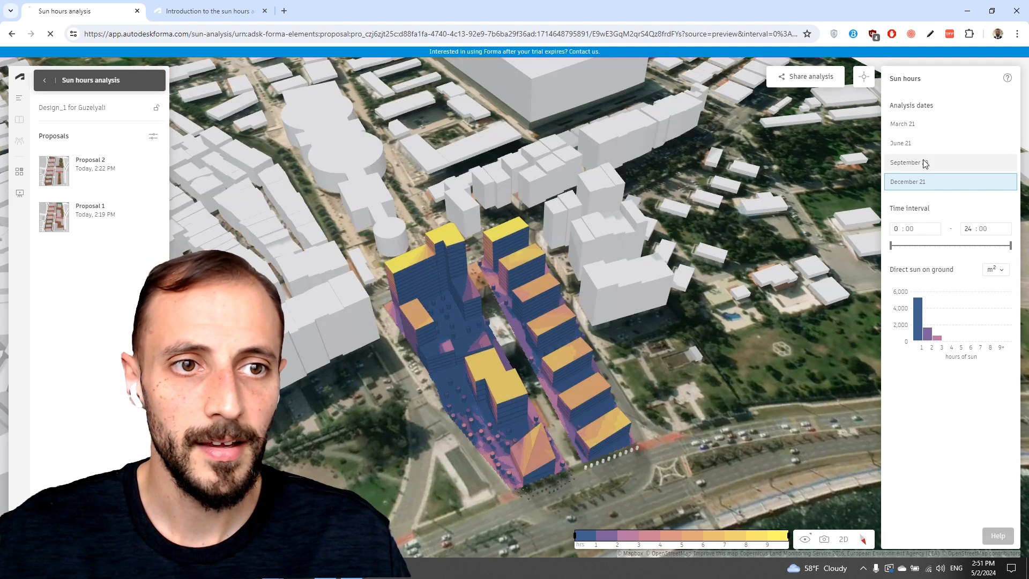
# - Compare the sun hours results for September 23, June 21 and March 21, leaving March 21 displayed
pyautogui.click(924, 163)
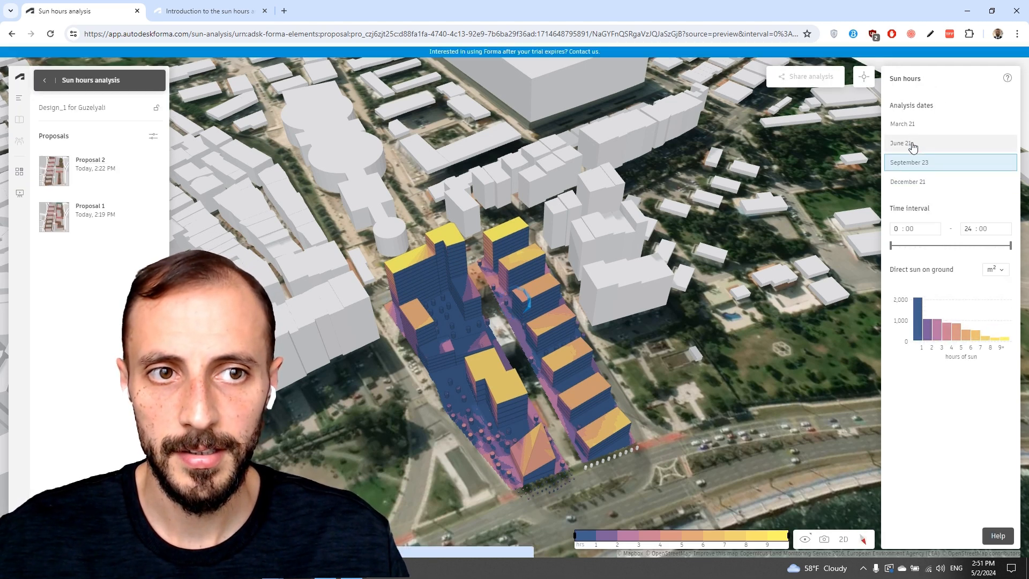
pyautogui.click(913, 146)
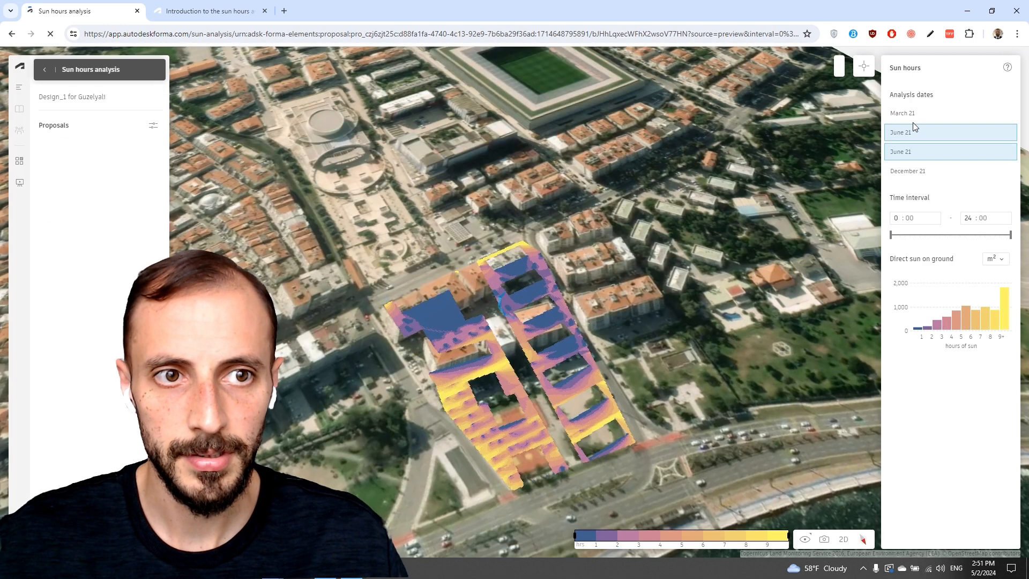
pyautogui.click(914, 115)
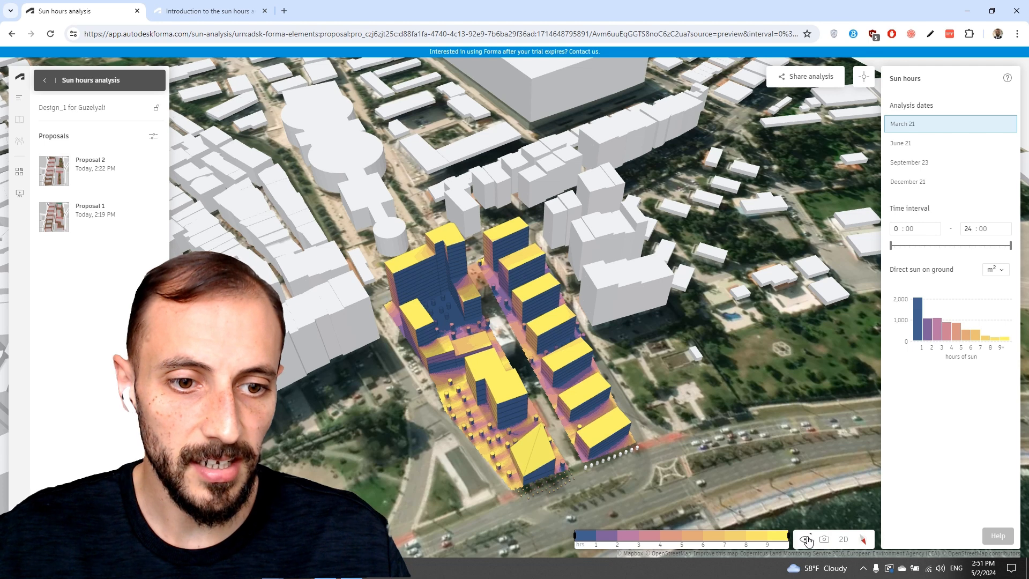
# - Reframe the site from an angled aerial view and save the camera position as "analysis_sun hour"
pyautogui.click(824, 539)
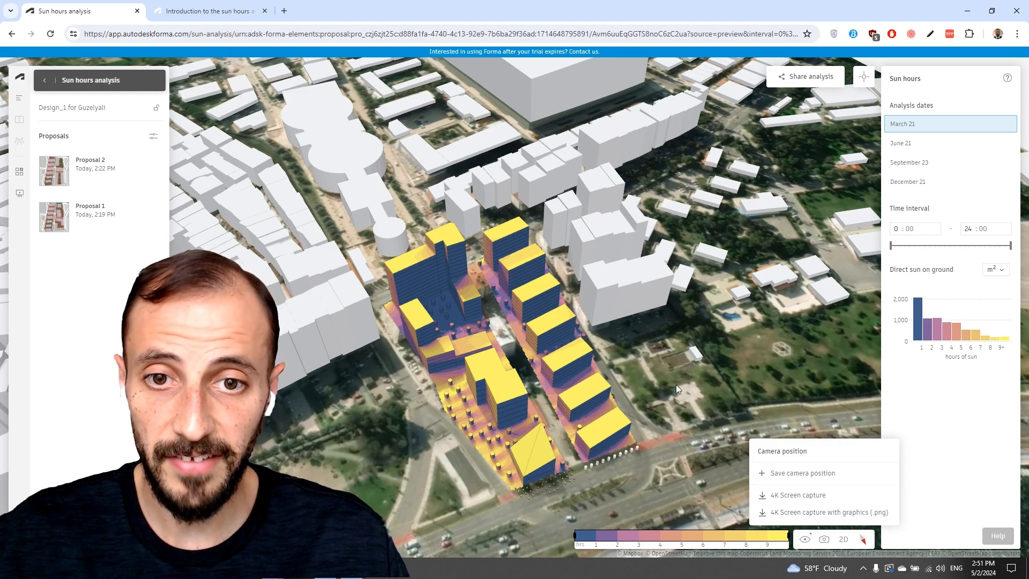
pyautogui.moveTo(676, 385); pyautogui.dragTo(598, 343)
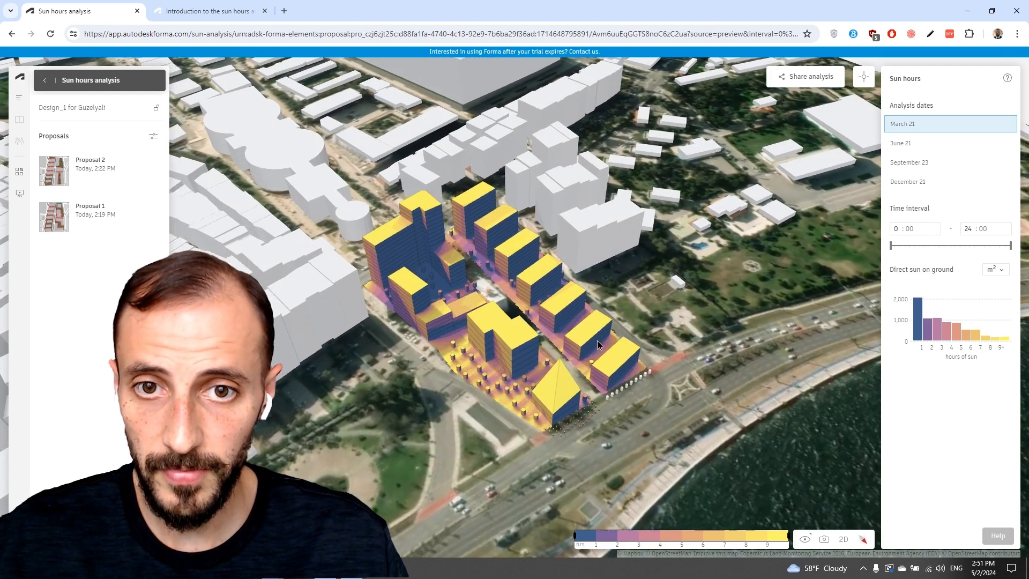
pyautogui.click(825, 540)
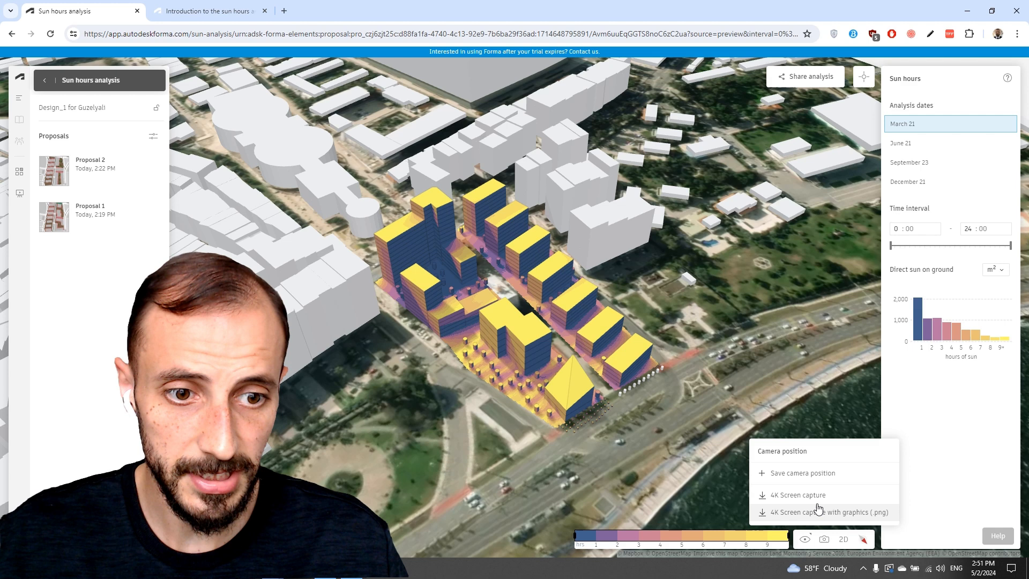
pyautogui.click(804, 475)
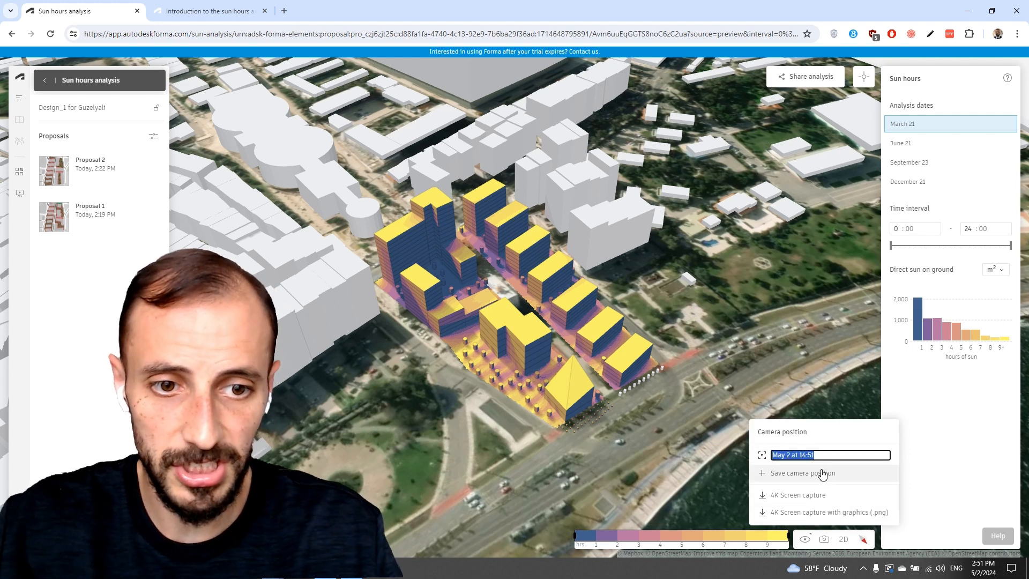
pyautogui.write('analys')
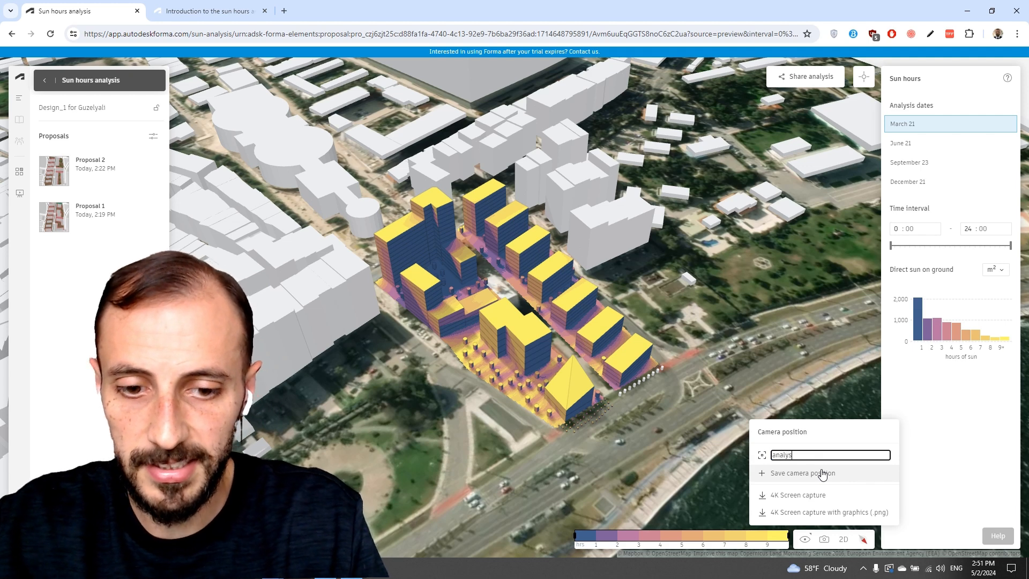
pyautogui.write('is_sun hour')
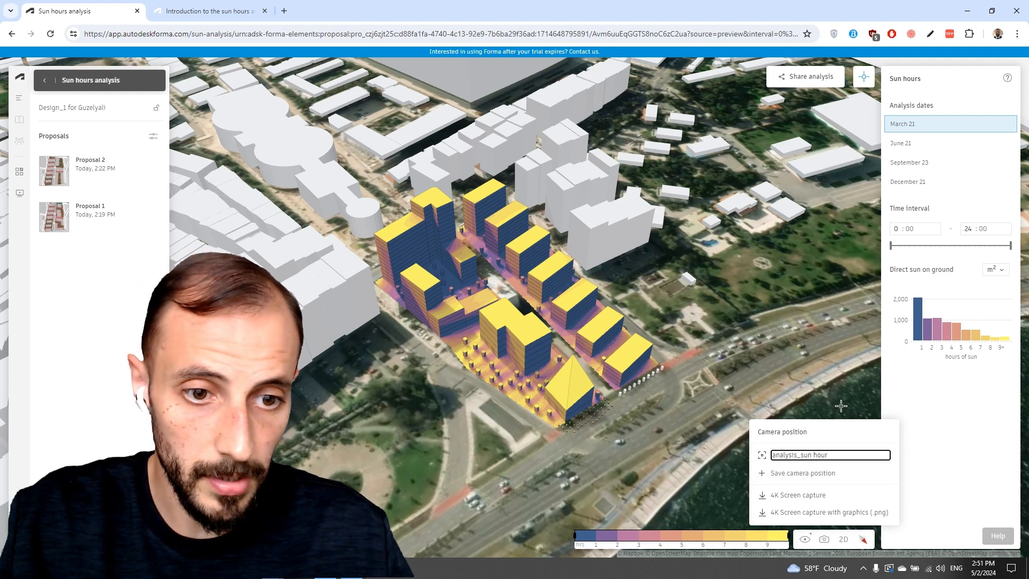
pyautogui.press('Return')
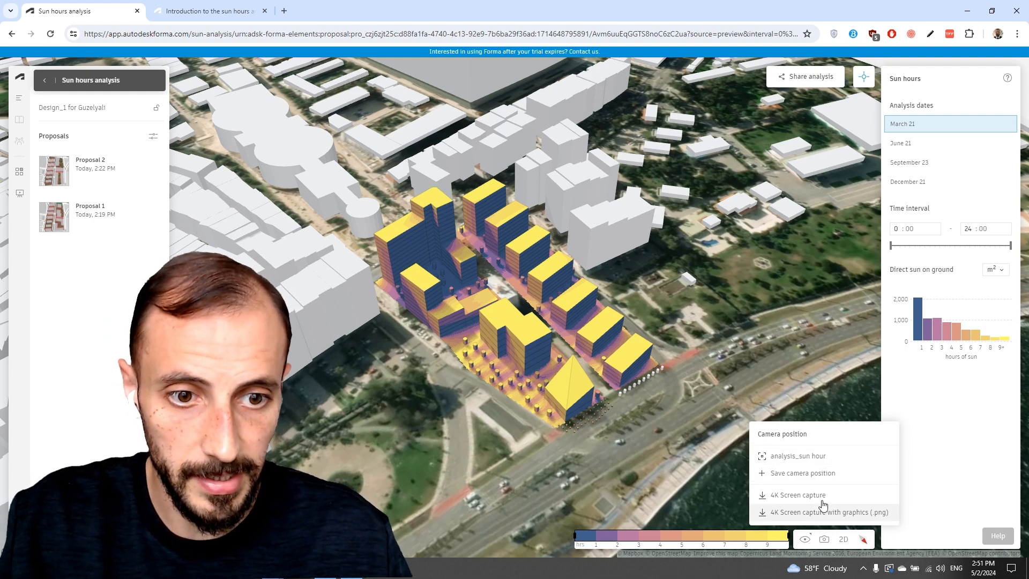
# - Orbit the model away from the saved view and restore the "analysis_sun hour" camera position
pyautogui.moveTo(727, 338); pyautogui.dragTo(665, 343, button='right')
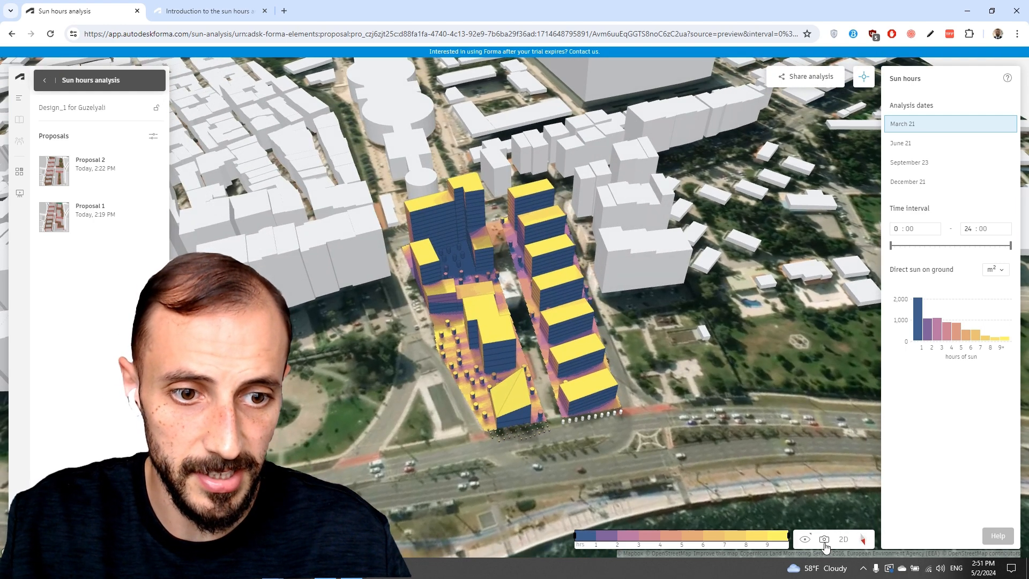
pyautogui.click(825, 542)
pyautogui.click(802, 457)
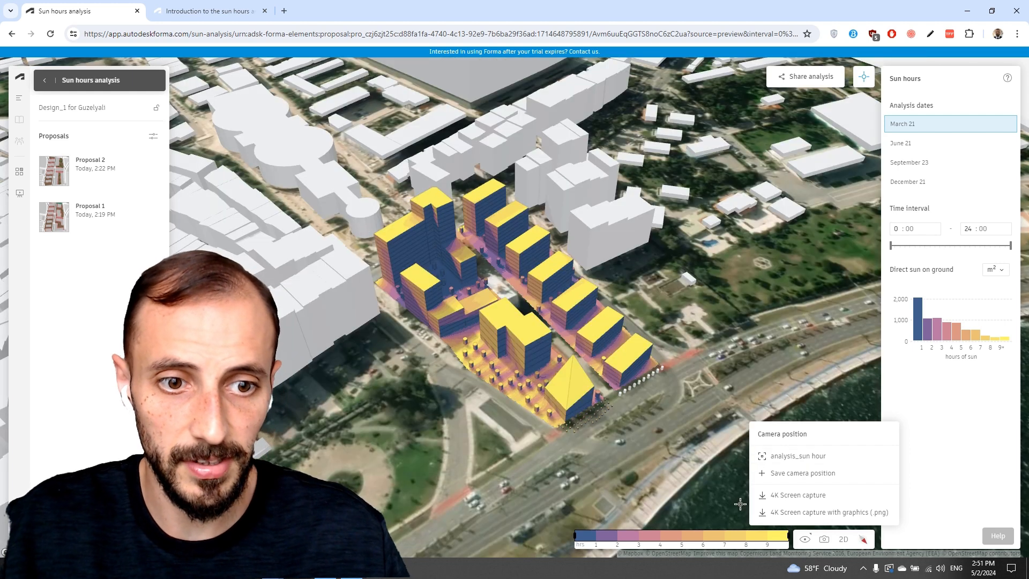
# - Export a 4K screen capture with graphics of the March 21 sun hours view as PNG into the "29- Autodesk Forma-1" folder
pyautogui.click(815, 519)
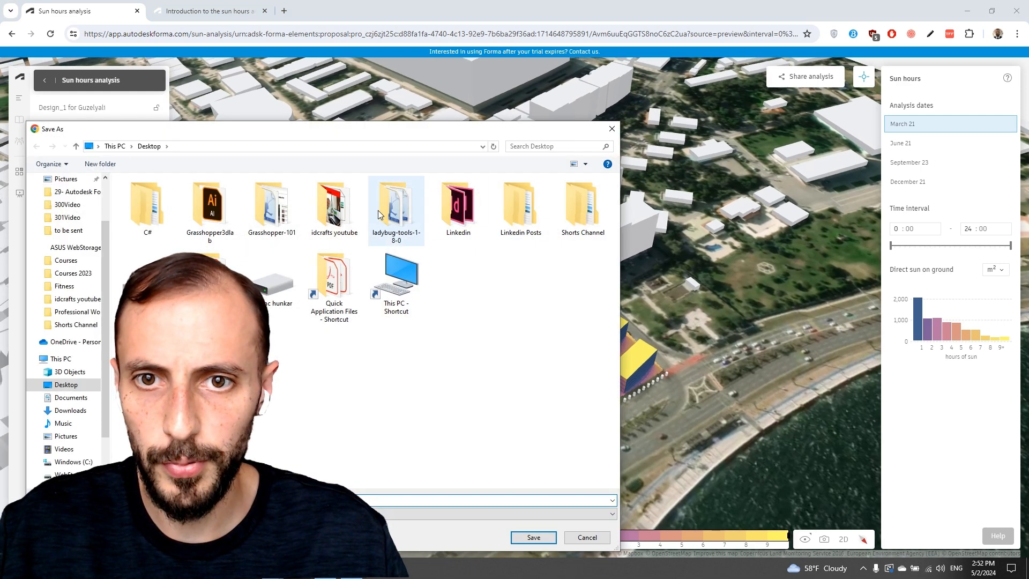
pyautogui.click(330, 210)
pyautogui.doubleClick(331, 210)
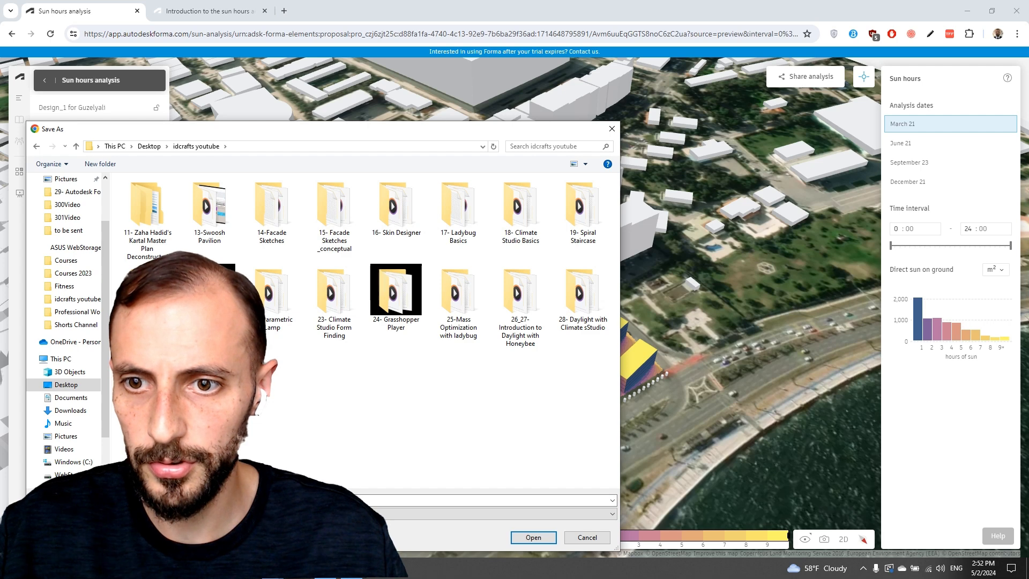
pyautogui.doubleClick(147, 377)
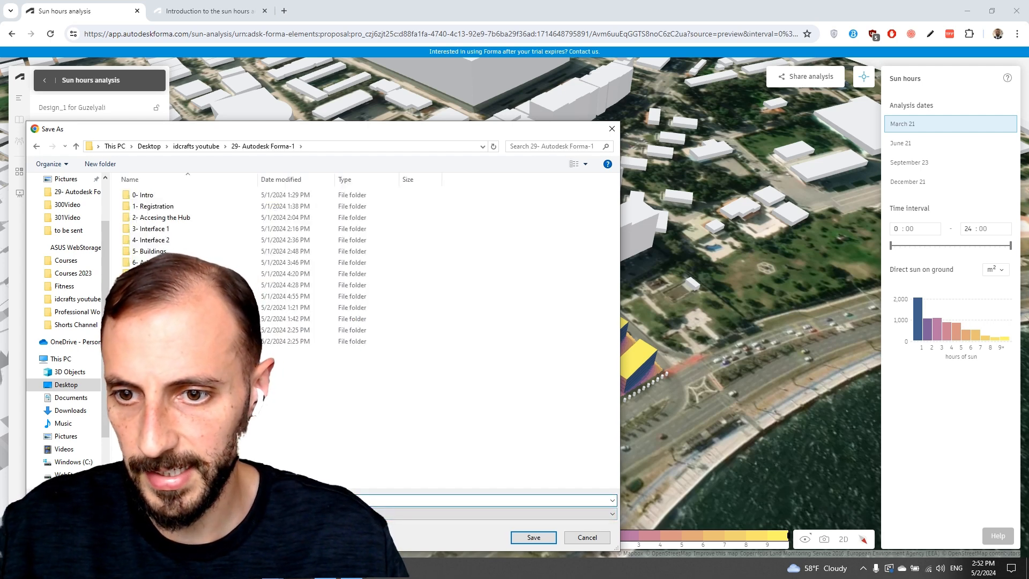
pyautogui.click(534, 537)
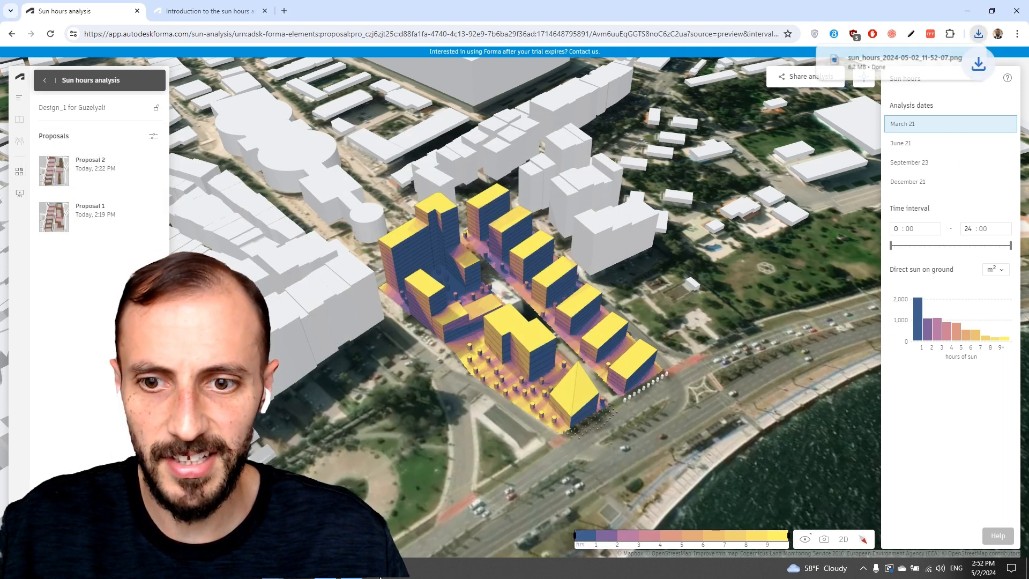
# - Open the exported sun hours PNG from the "29- Autodesk Forma-1" folder, review its graphics and close the image
pyautogui.moveTo(400, 567)
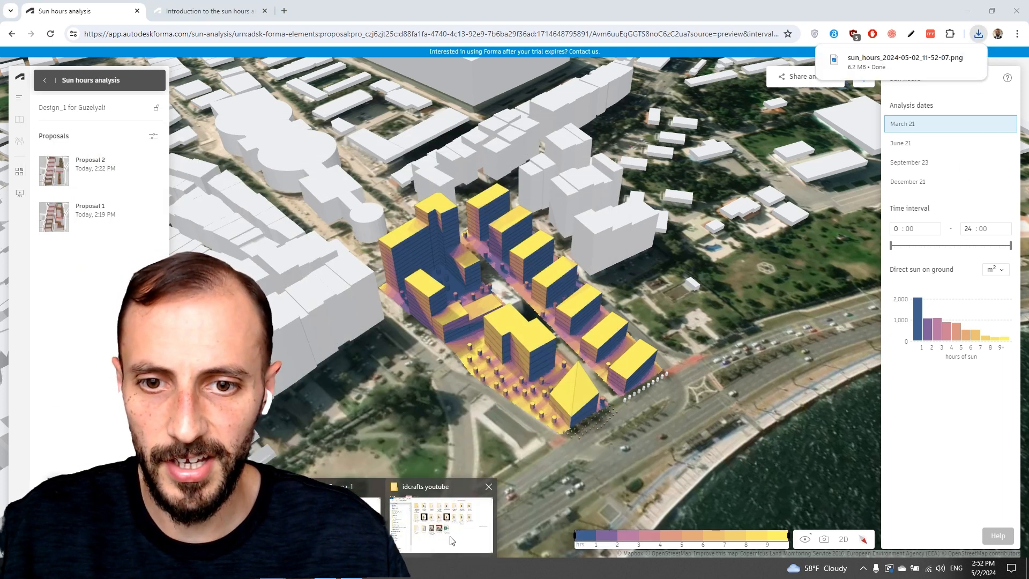
pyautogui.click(338, 526)
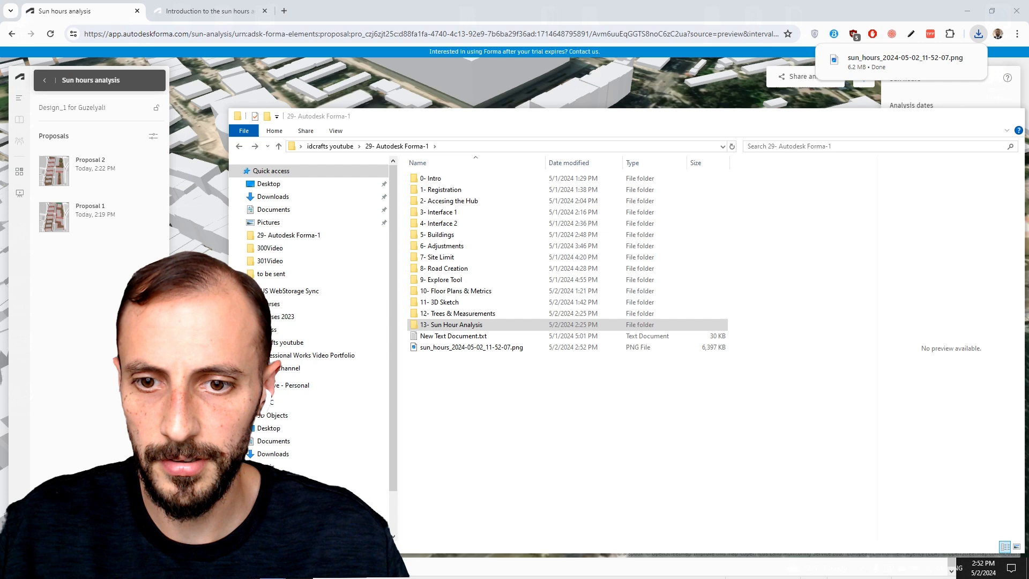
pyautogui.doubleClick(445, 352)
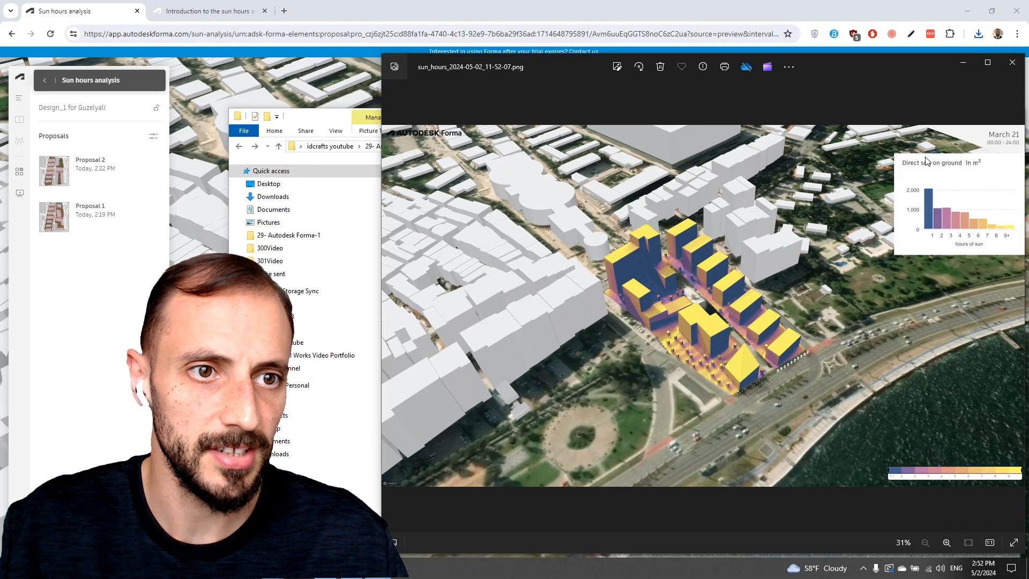
pyautogui.moveTo(878, 72); pyautogui.dragTo(766, 76)
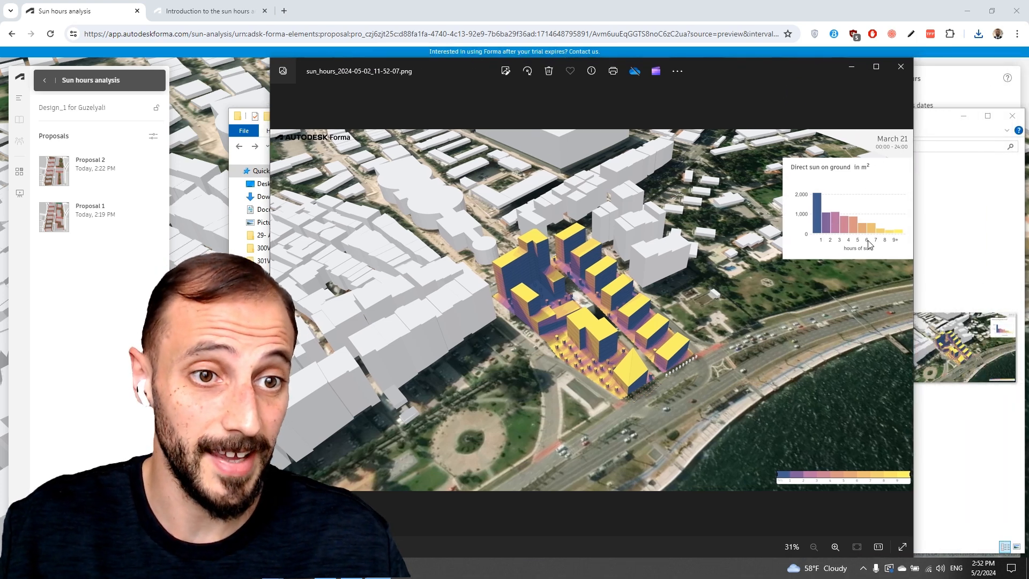
pyautogui.click(900, 68)
# - Switch back to Autodesk Forma in the browser and leave the sun hours results view
pyautogui.click(710, 12)
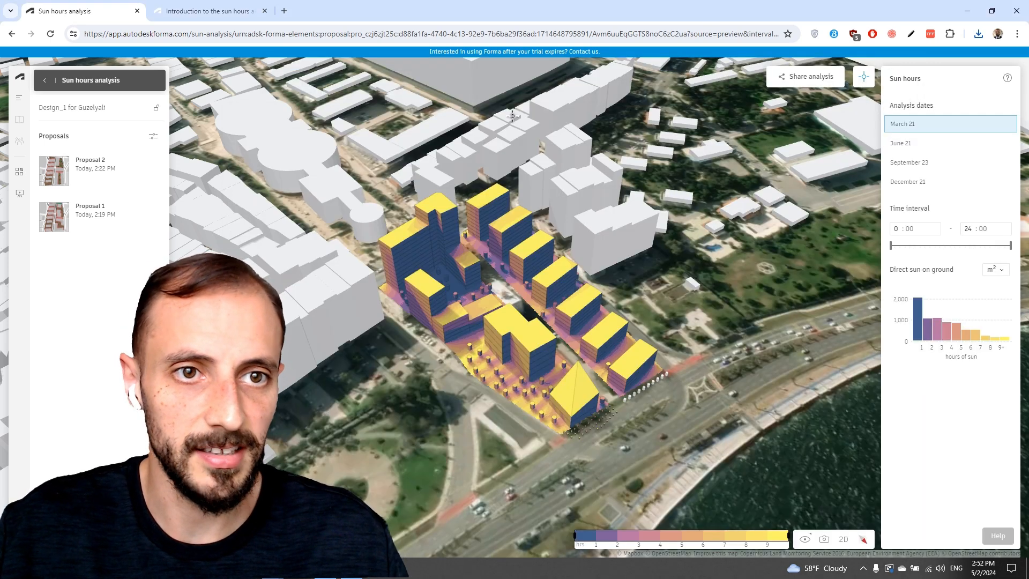
pyautogui.click(43, 81)
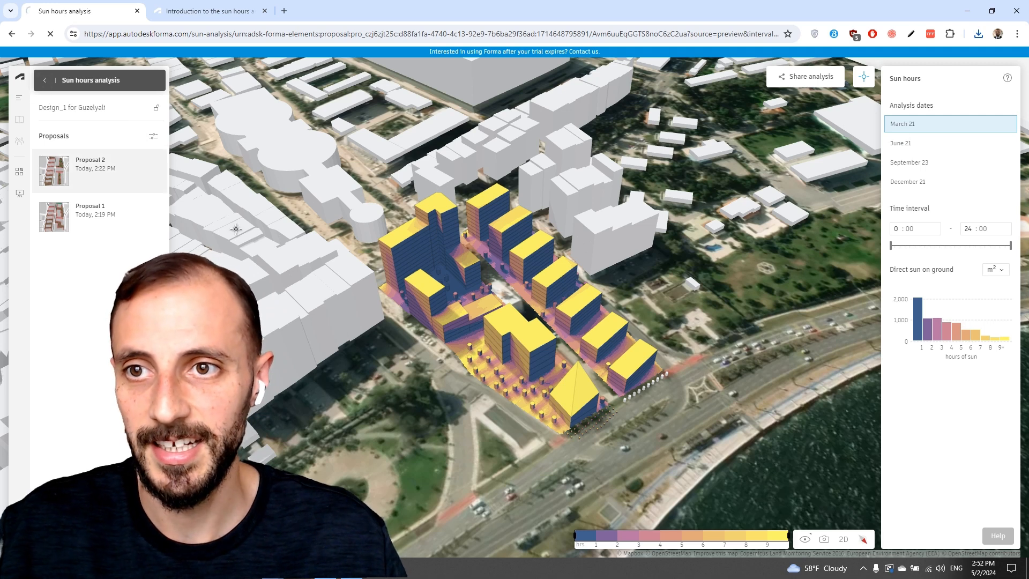